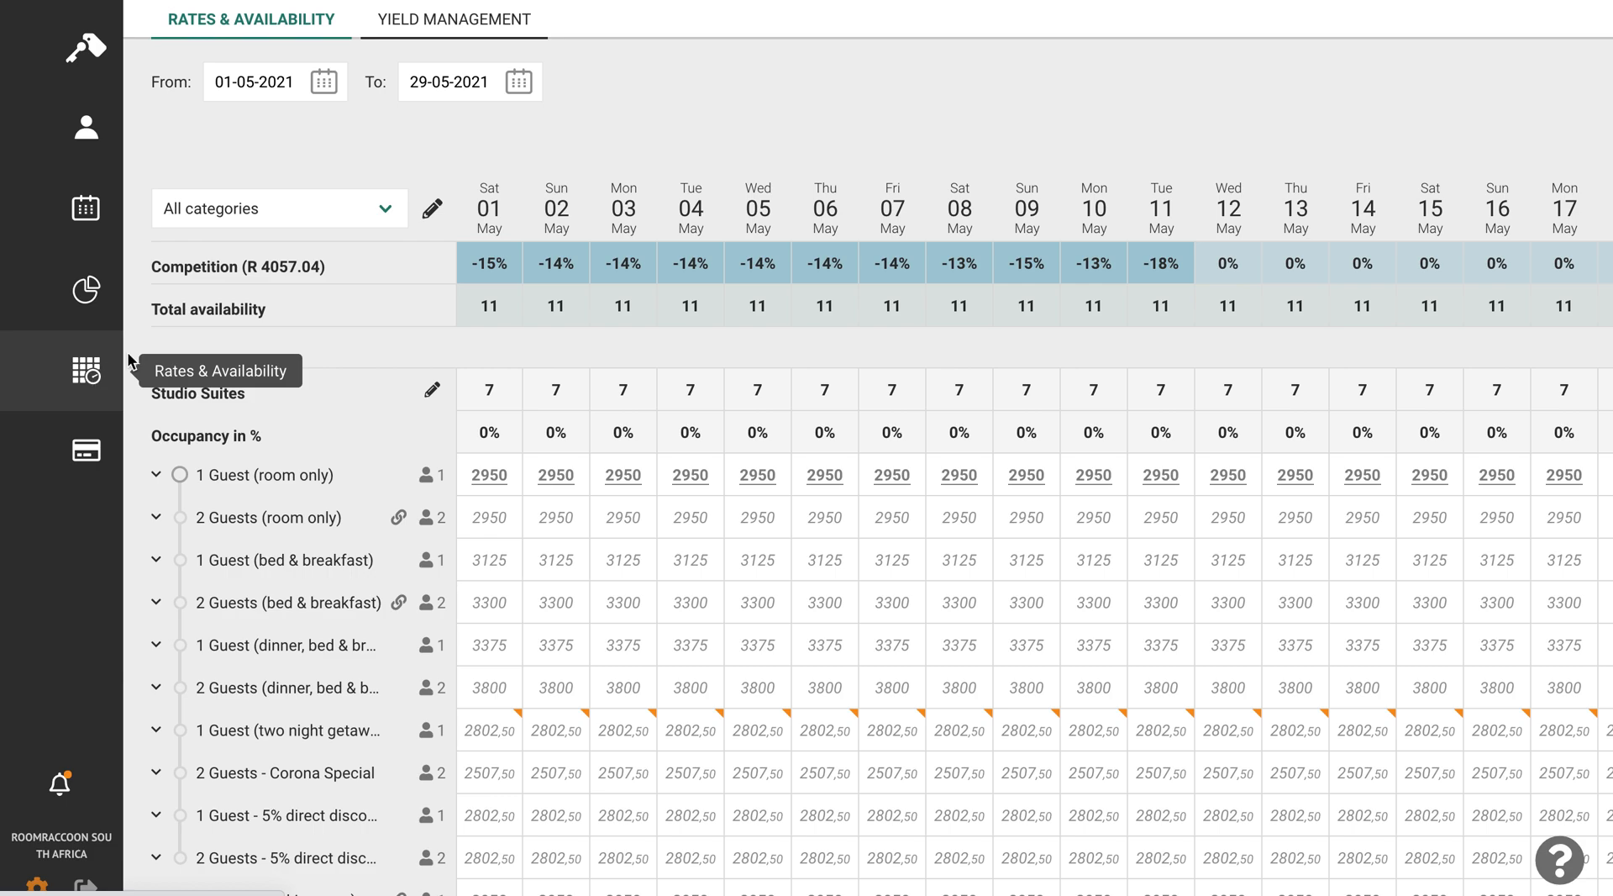
# - Set the Studio Suites rate for 1 Guest (room only) on 3 May to 2500 and save it
pyautogui.scroll(-1, 361, 467)
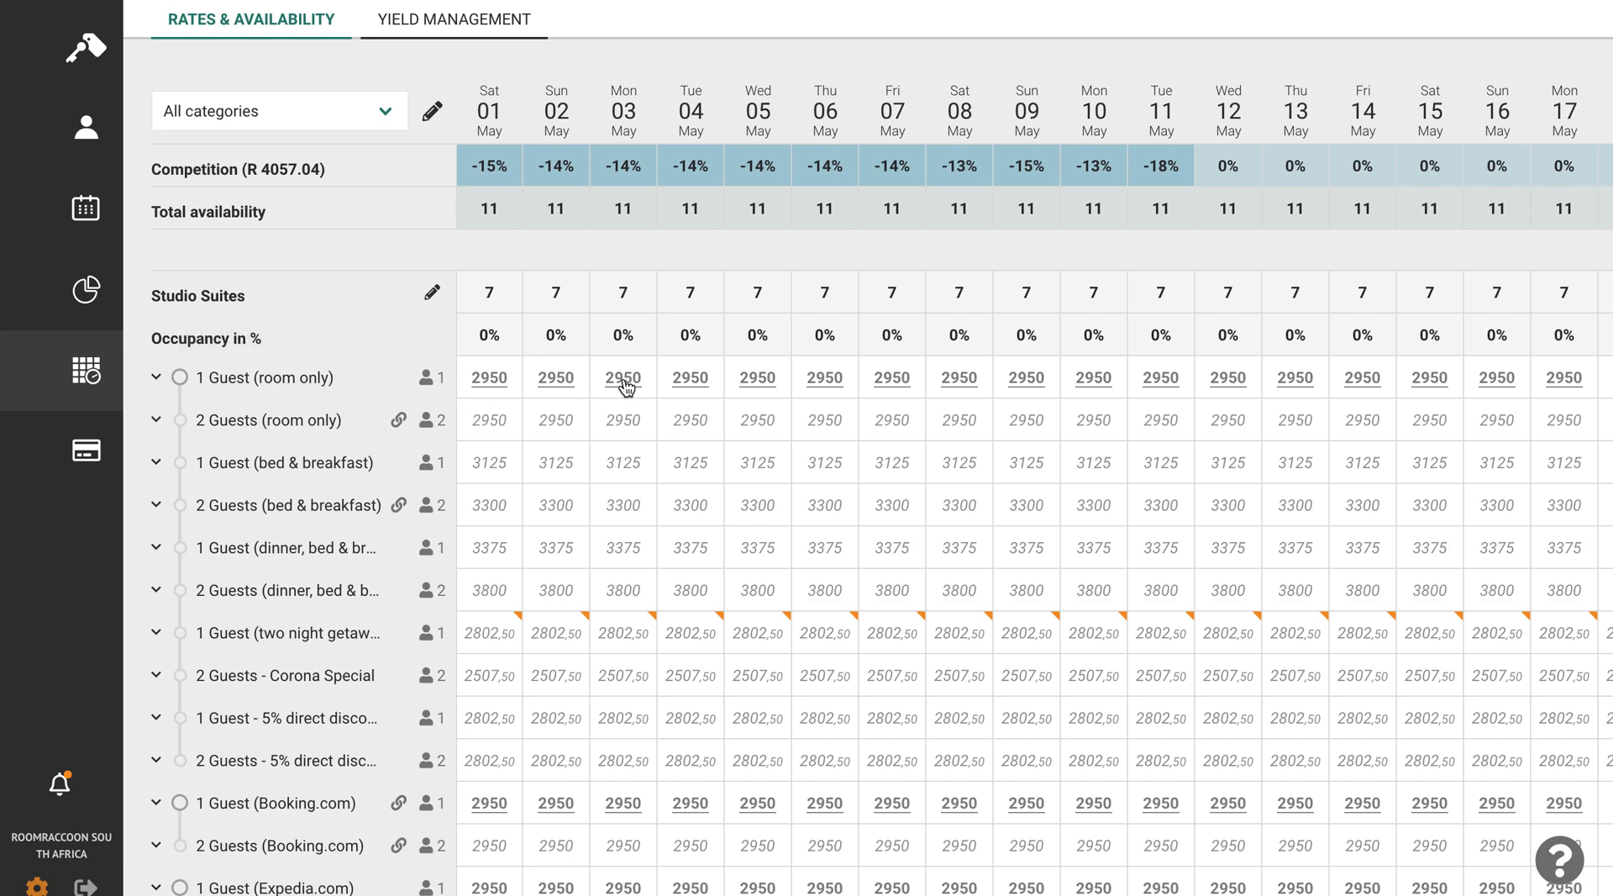
pyautogui.click(624, 380)
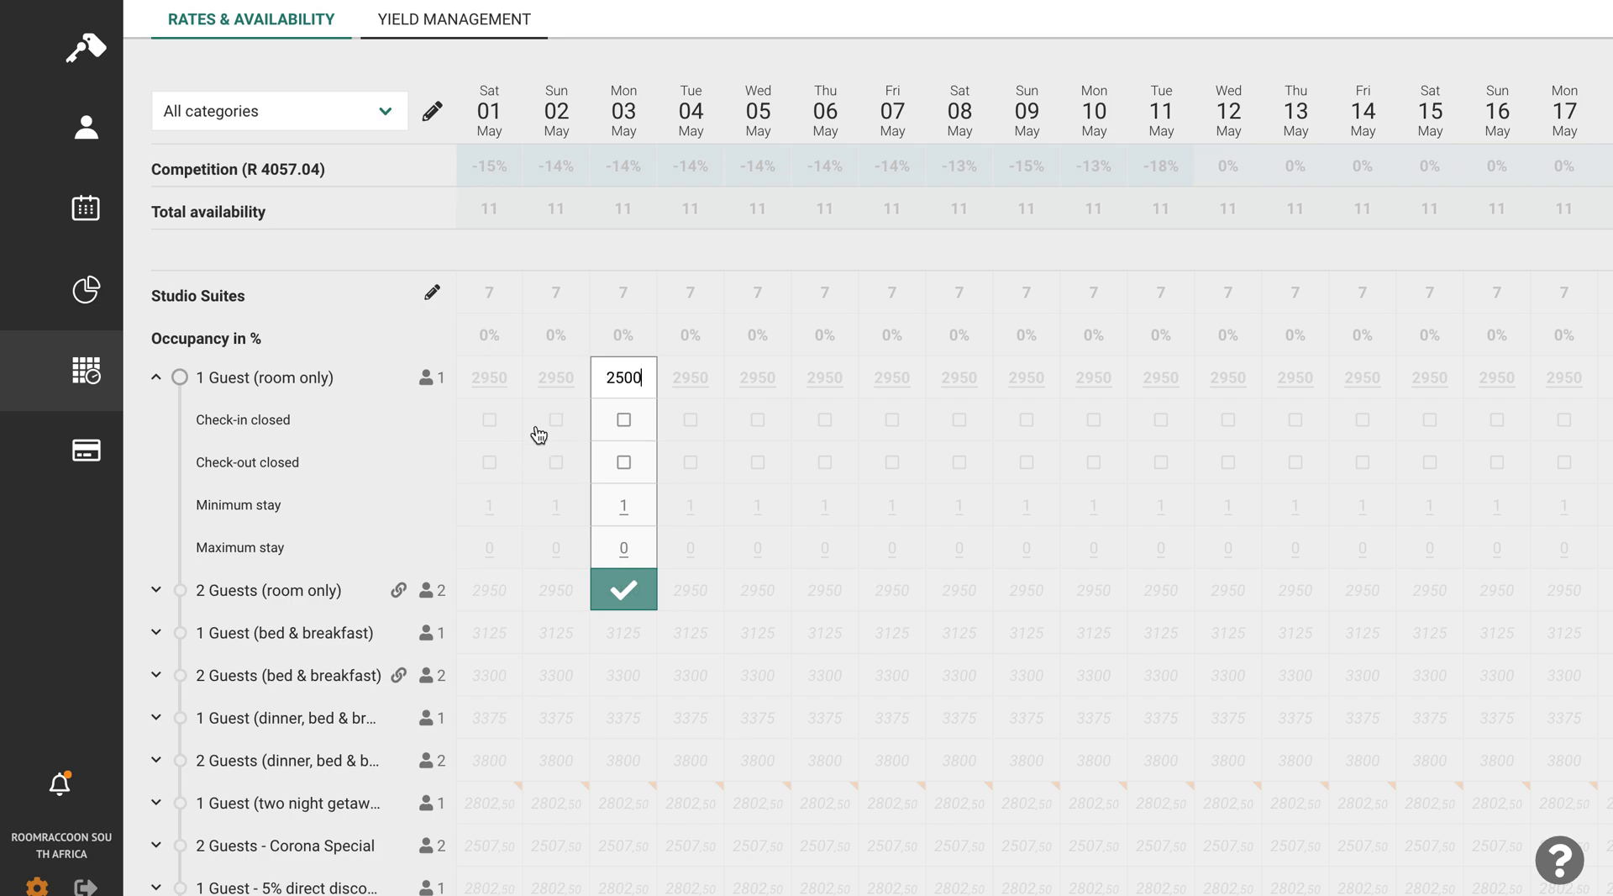
pyautogui.click(623, 596)
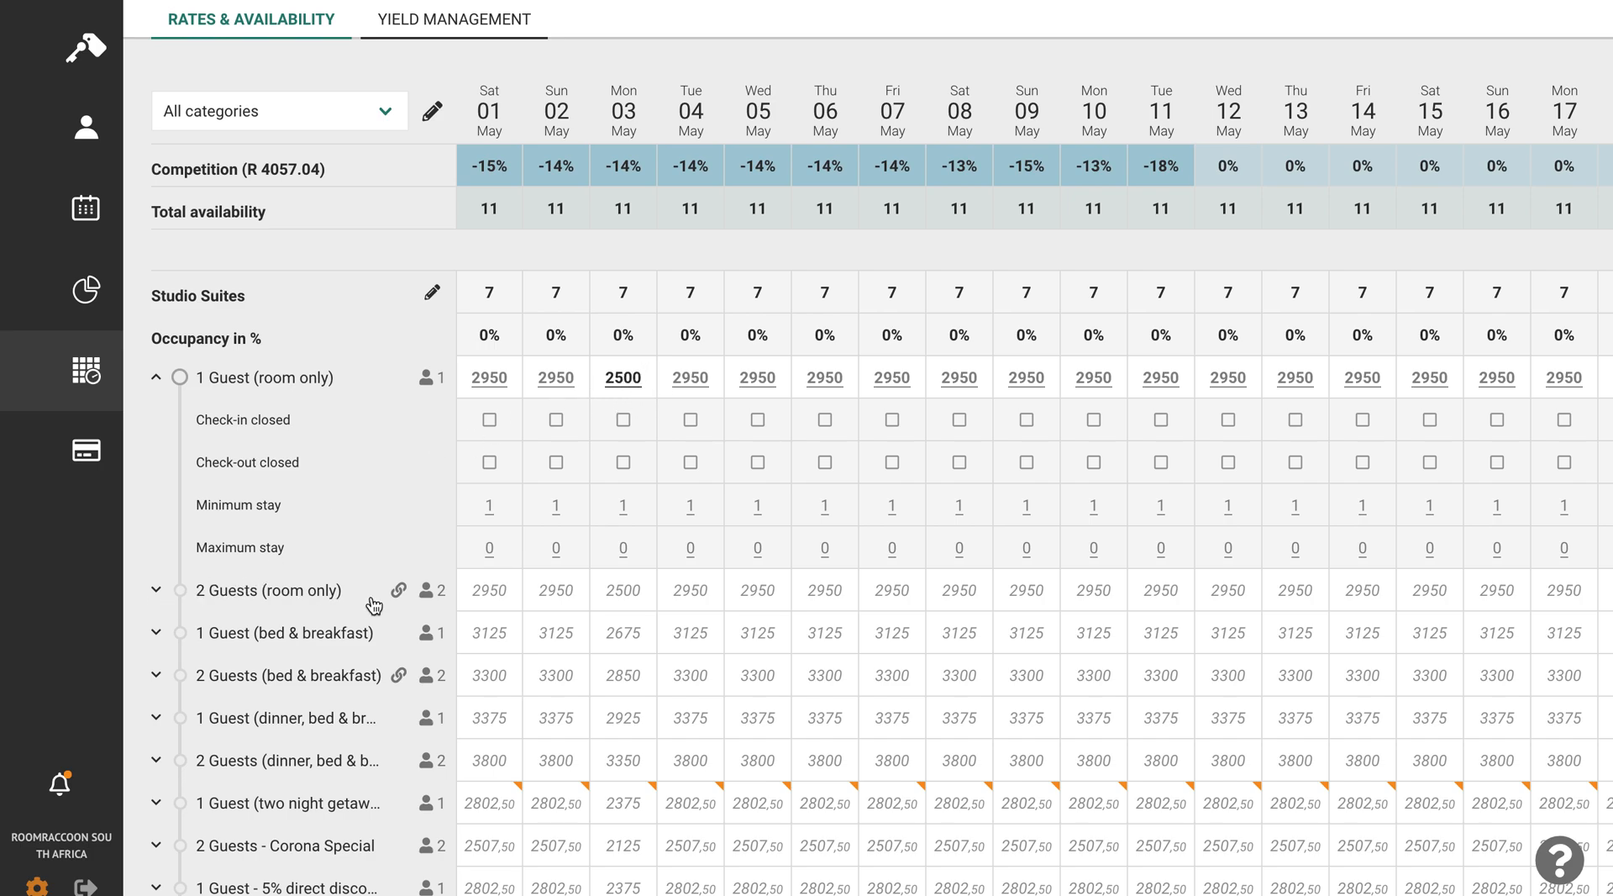
# - Close check-in on 2 May for the Studio Suites 1 Guest (room only) plan and save the restriction
pyautogui.moveTo(634, 603)
pyautogui.click(556, 420)
pyautogui.click(556, 421)
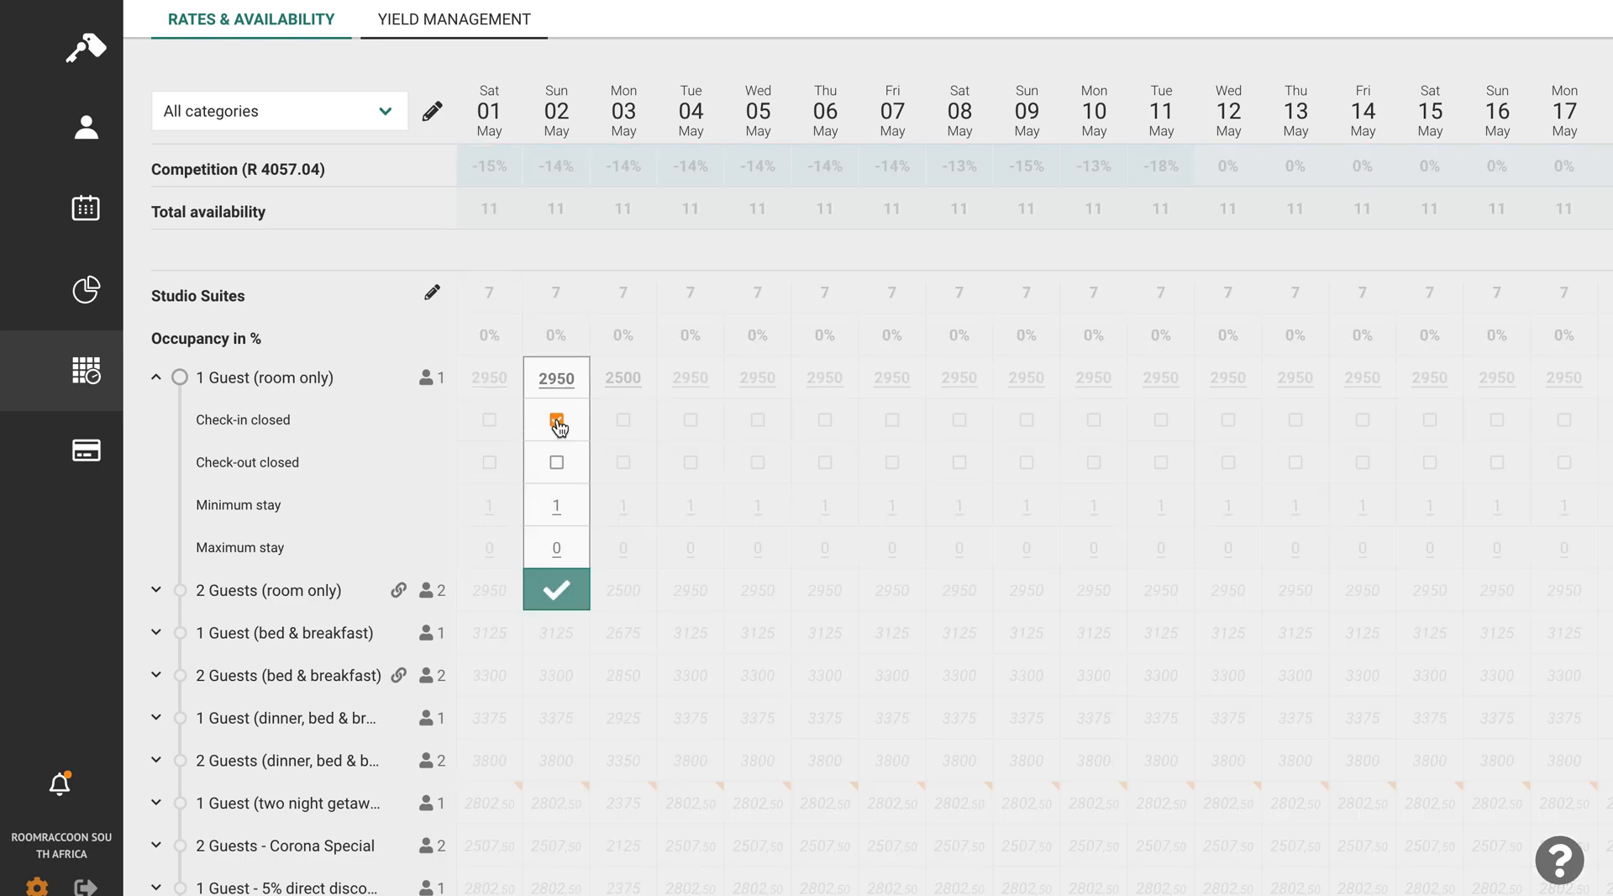
pyautogui.click(558, 588)
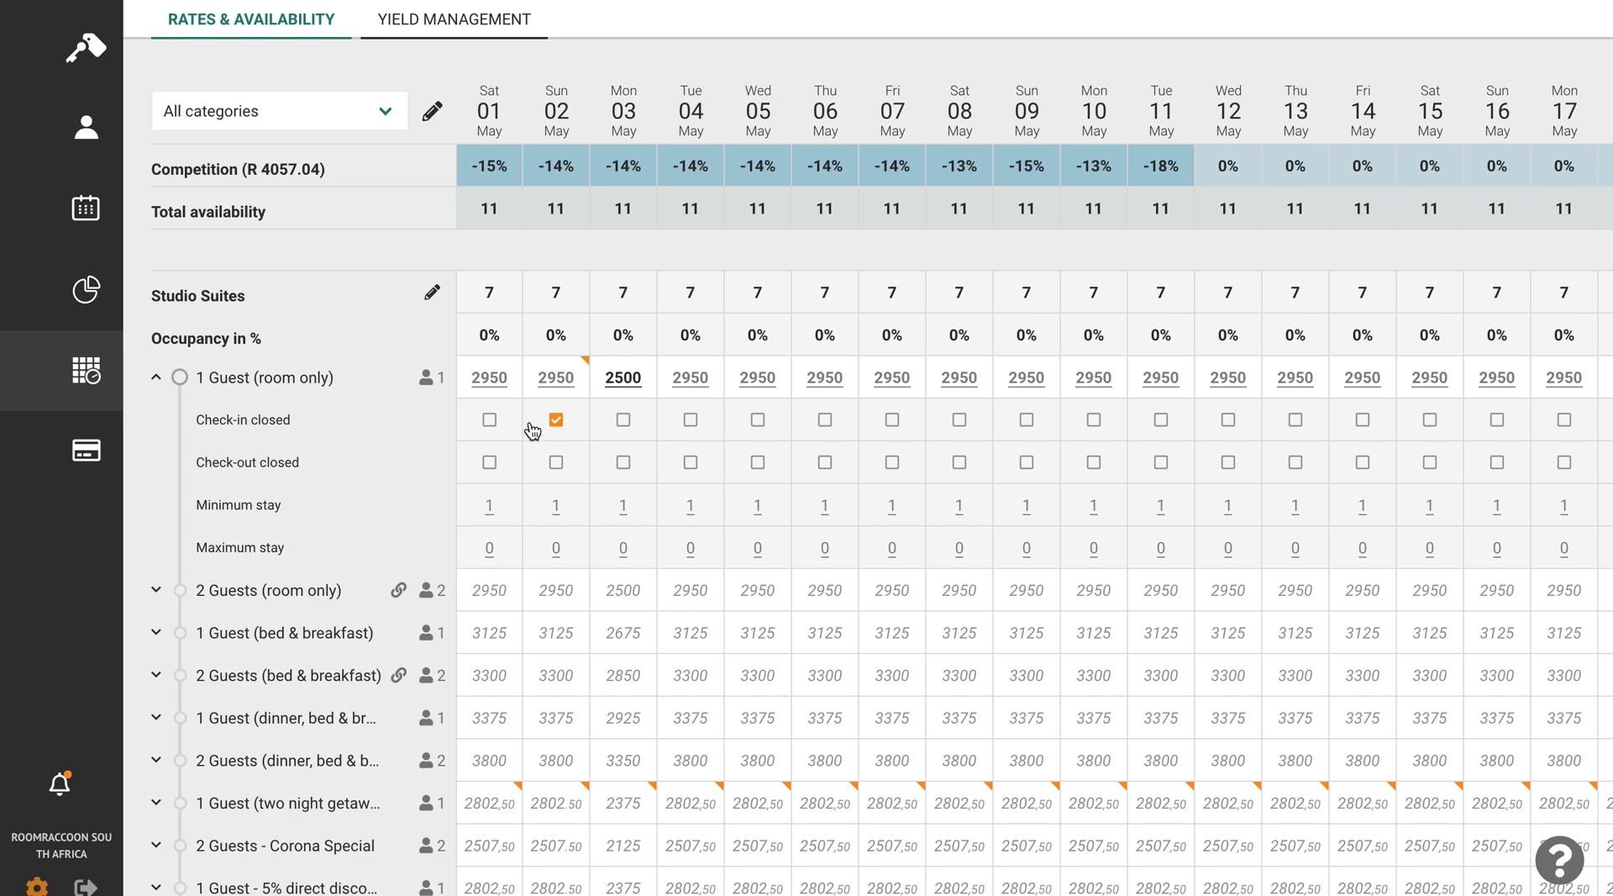
# - Close check-in on 2 May for the Studio Suites 2 Guests (room only) plan and save the restriction
pyautogui.click(547, 597)
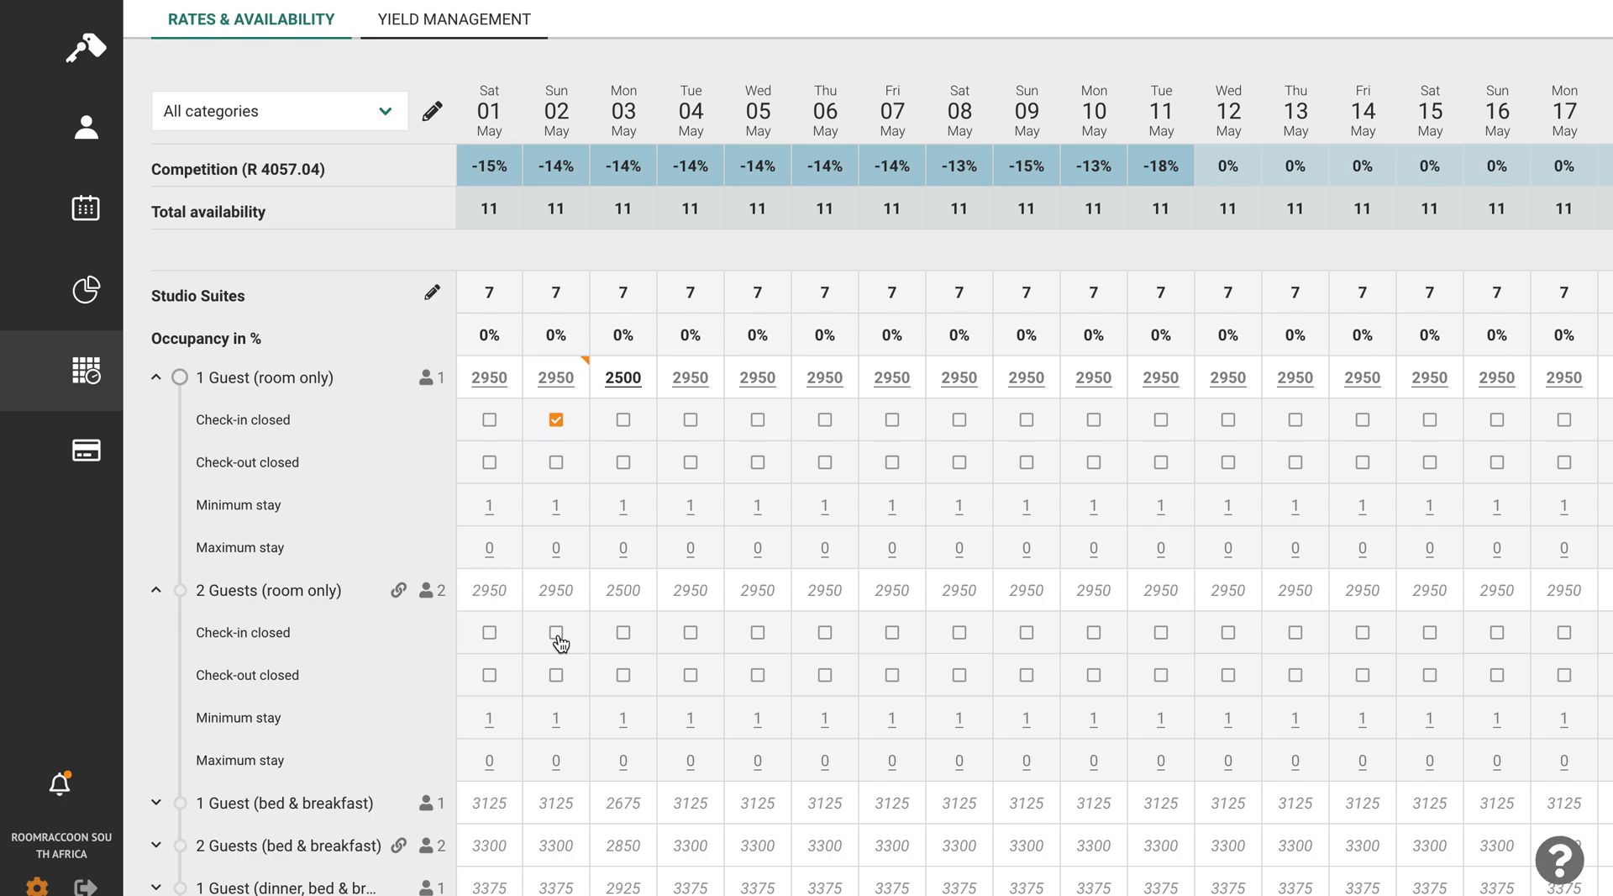
pyautogui.click(561, 643)
pyautogui.click(557, 633)
pyautogui.click(558, 804)
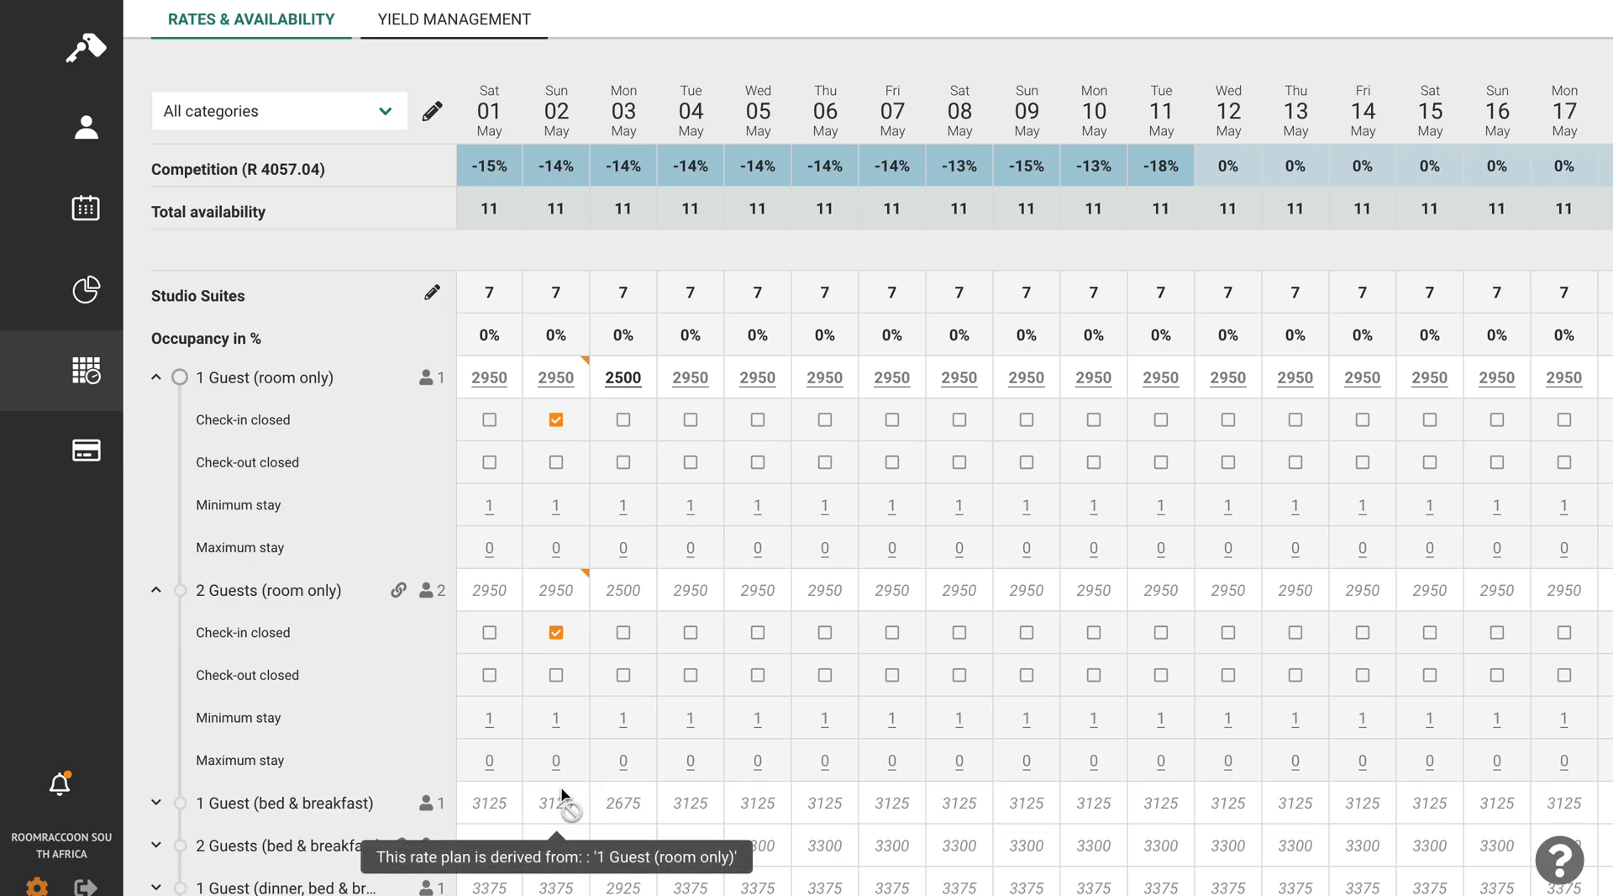
# - Set a minimum stay of 3 on 3 May for 2 Guests (room only), save it and collapse both room-only plans
pyautogui.scroll(-1, 568, 748)
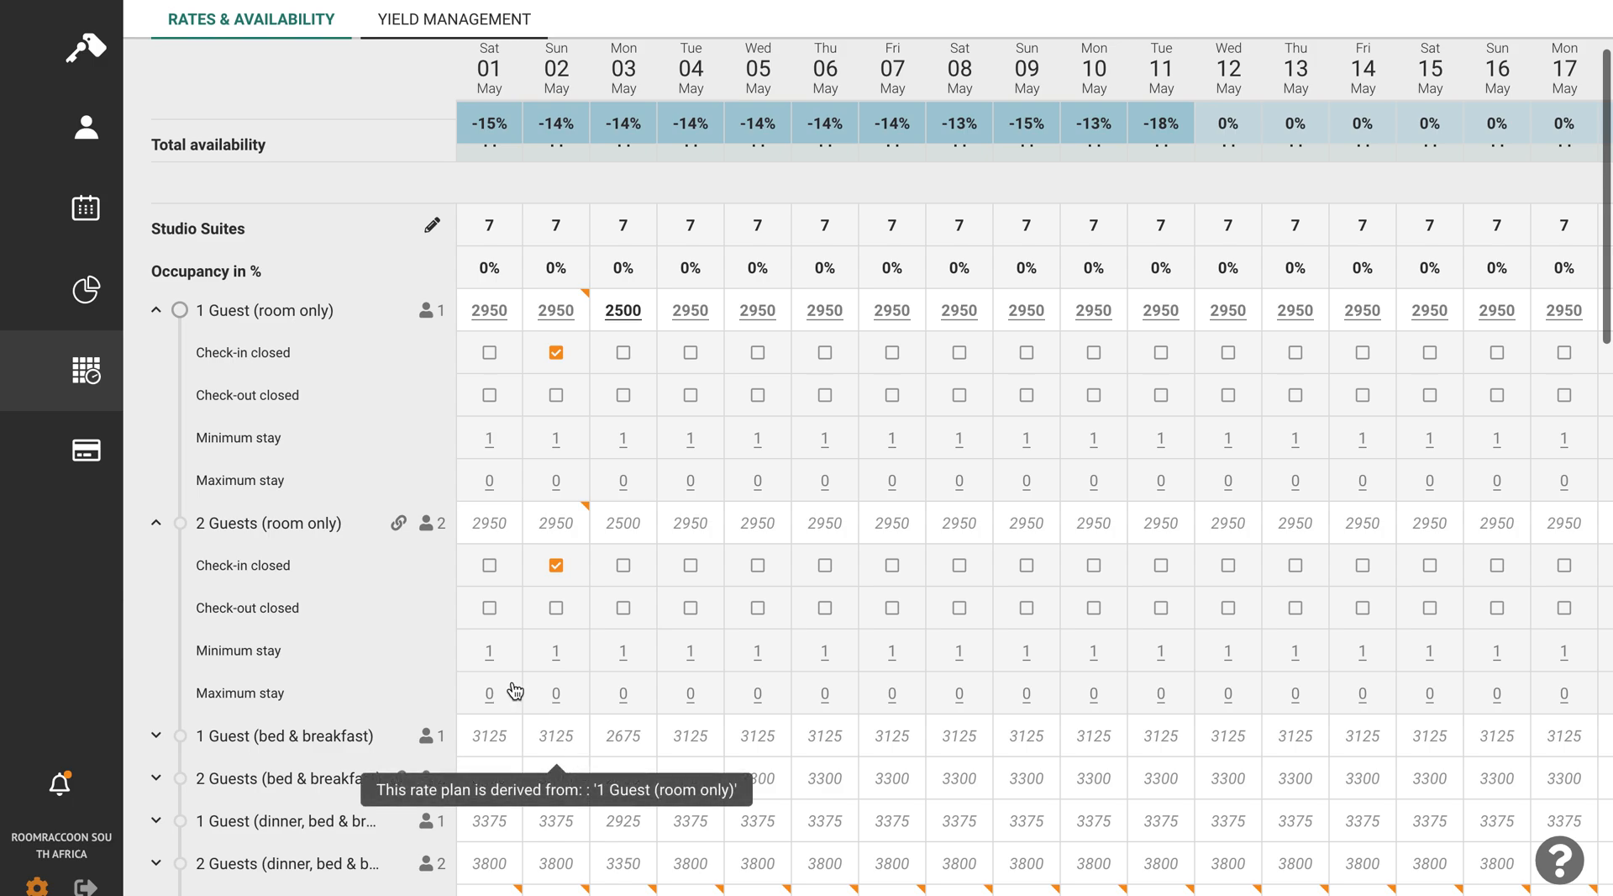
pyautogui.click(625, 652)
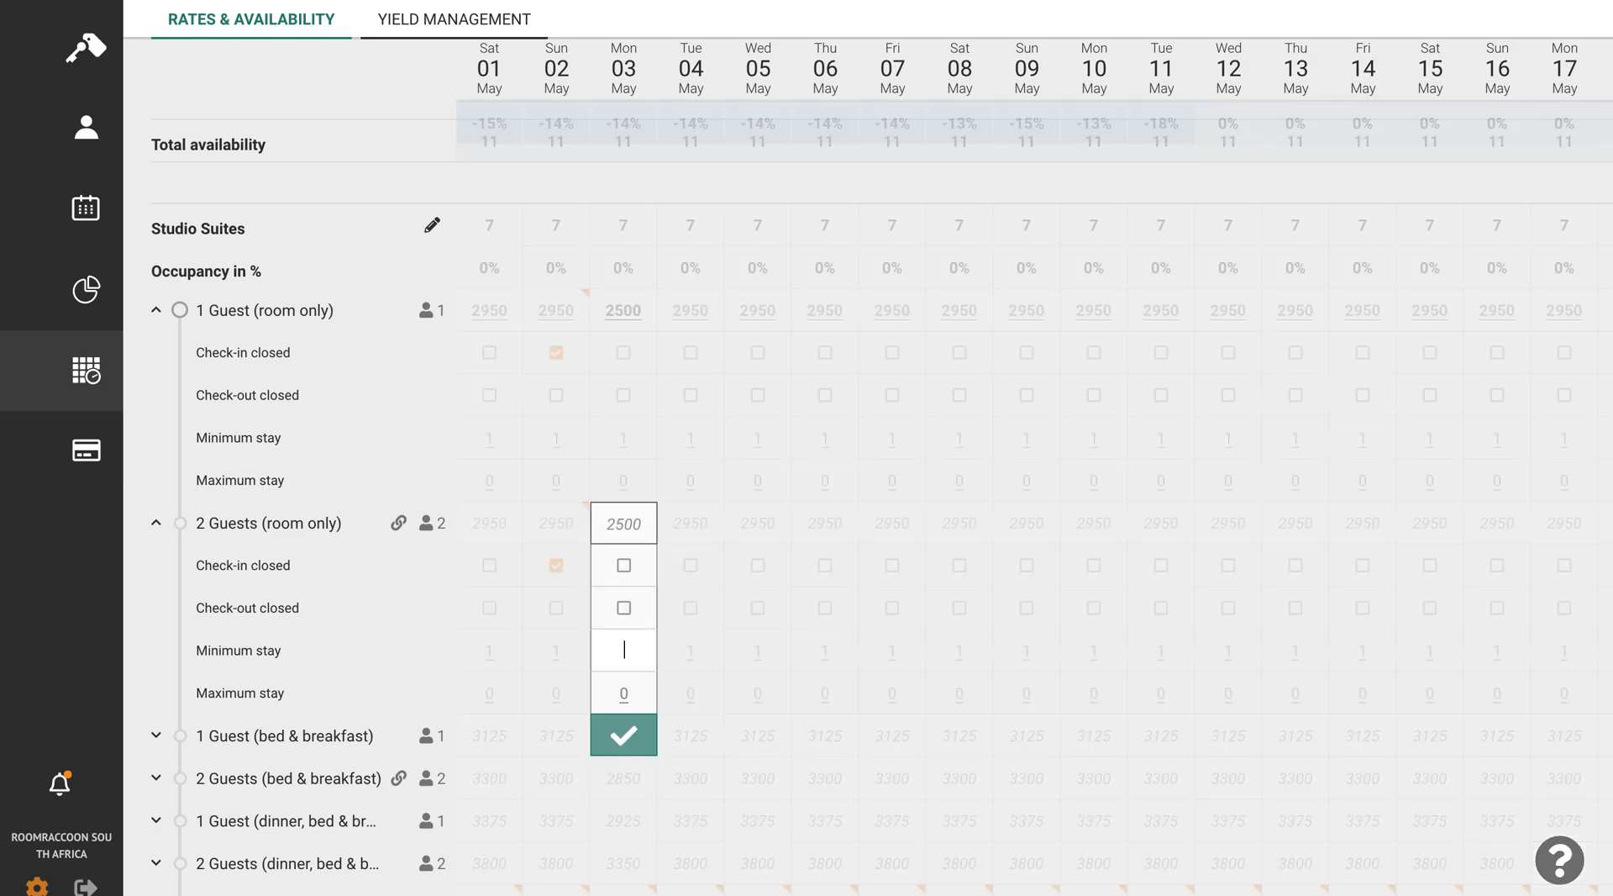
pyautogui.click(626, 736)
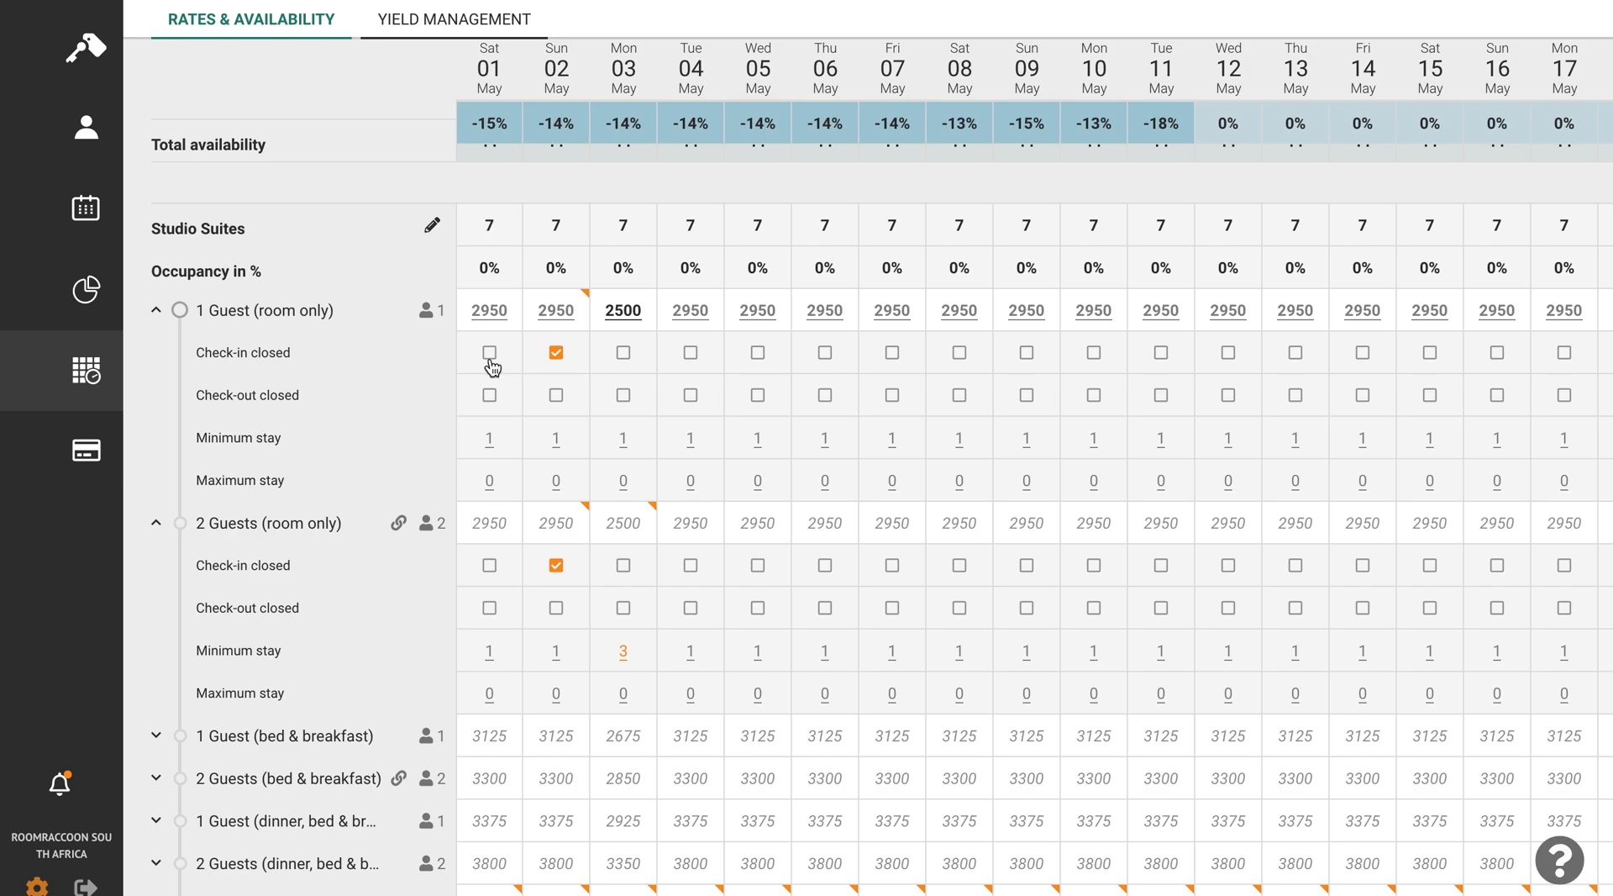
pyautogui.click(156, 310)
pyautogui.click(157, 354)
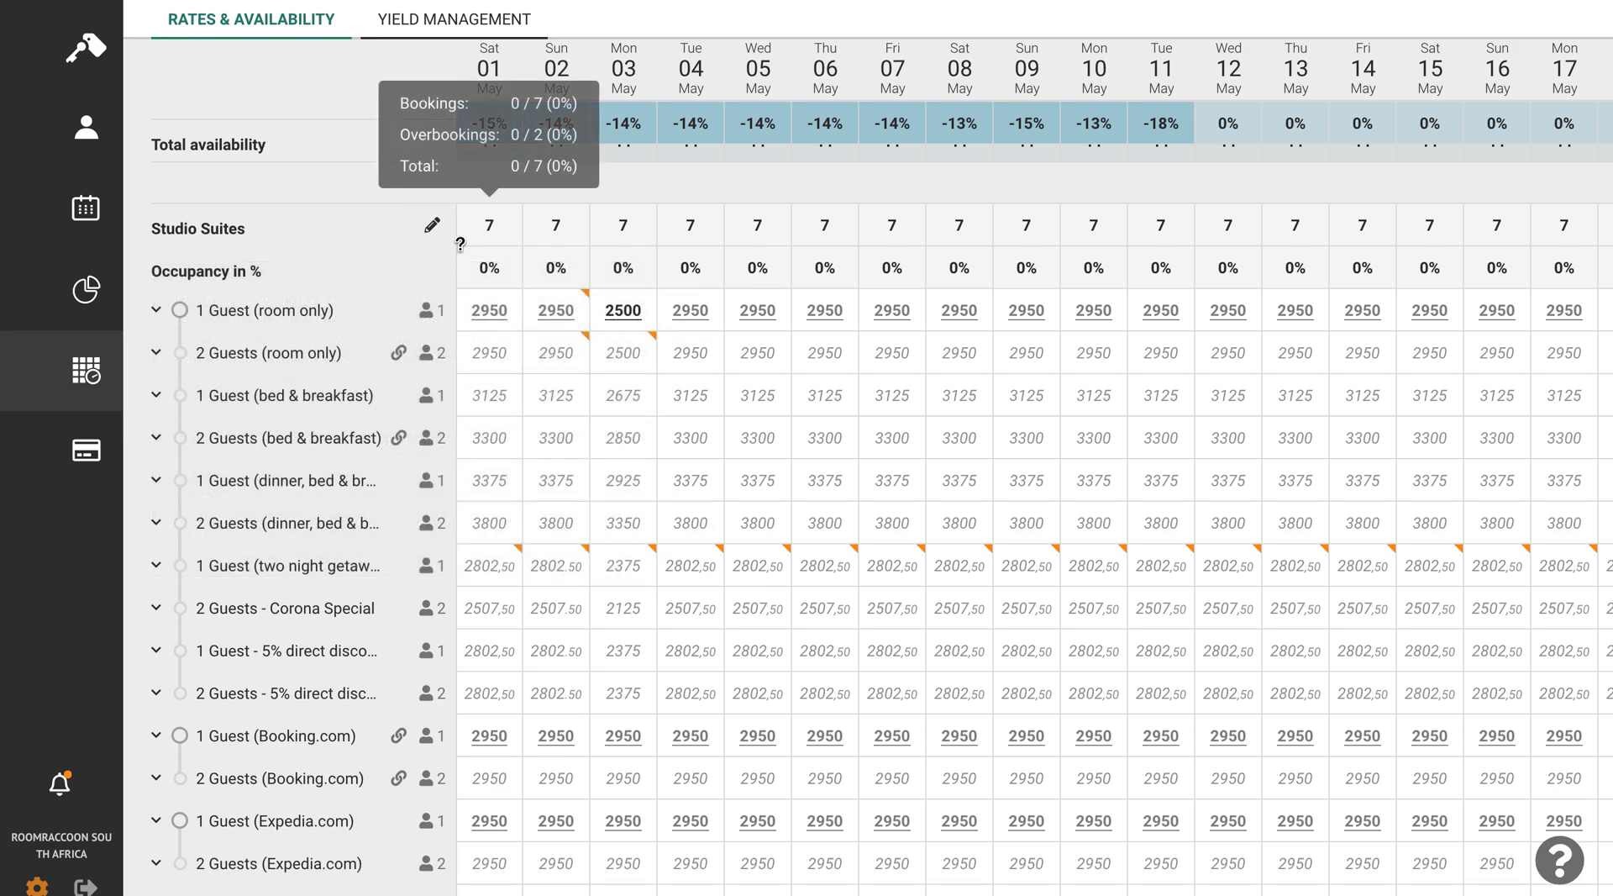
# - Open the period rate editor for Studio Suites and set the period from 01-05-2021 to 08-05-2021
pyautogui.moveTo(432, 224)
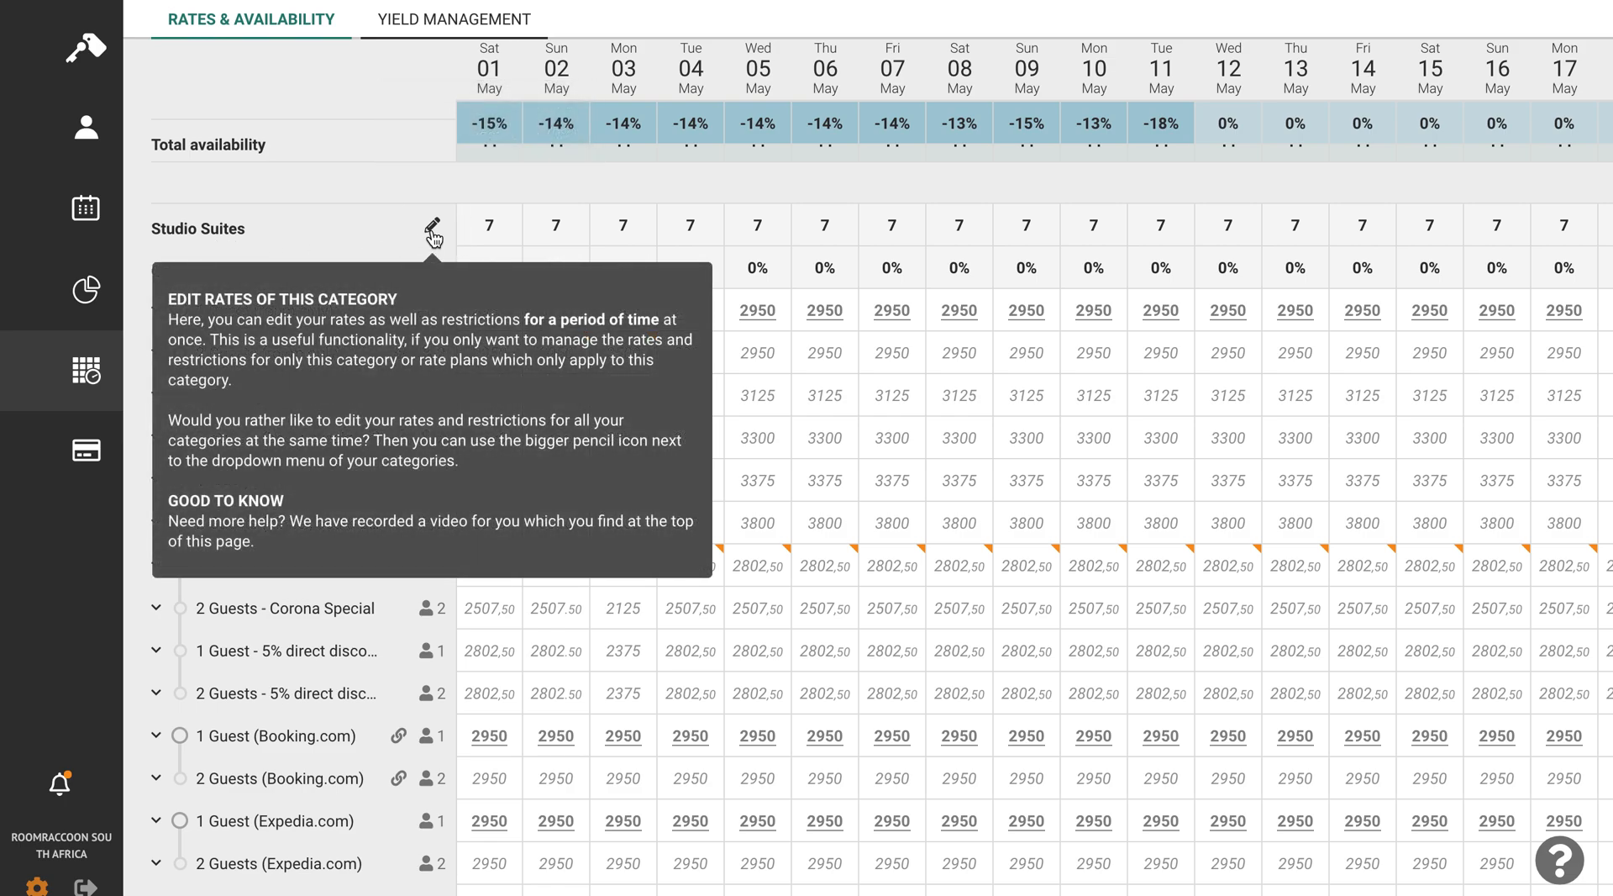
pyautogui.click(431, 232)
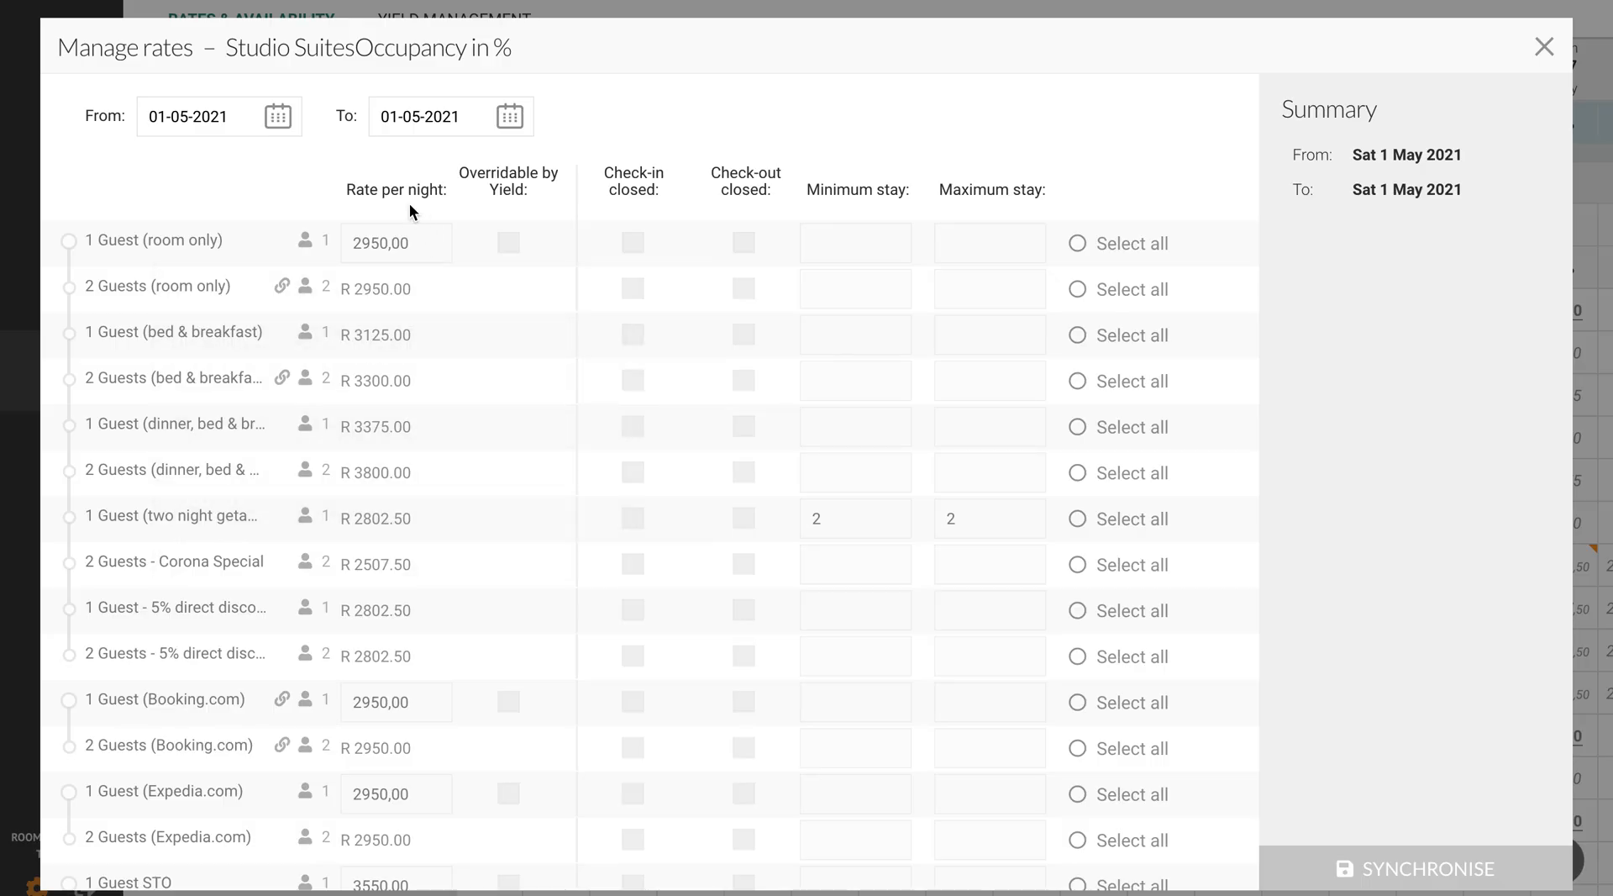
pyautogui.click(284, 122)
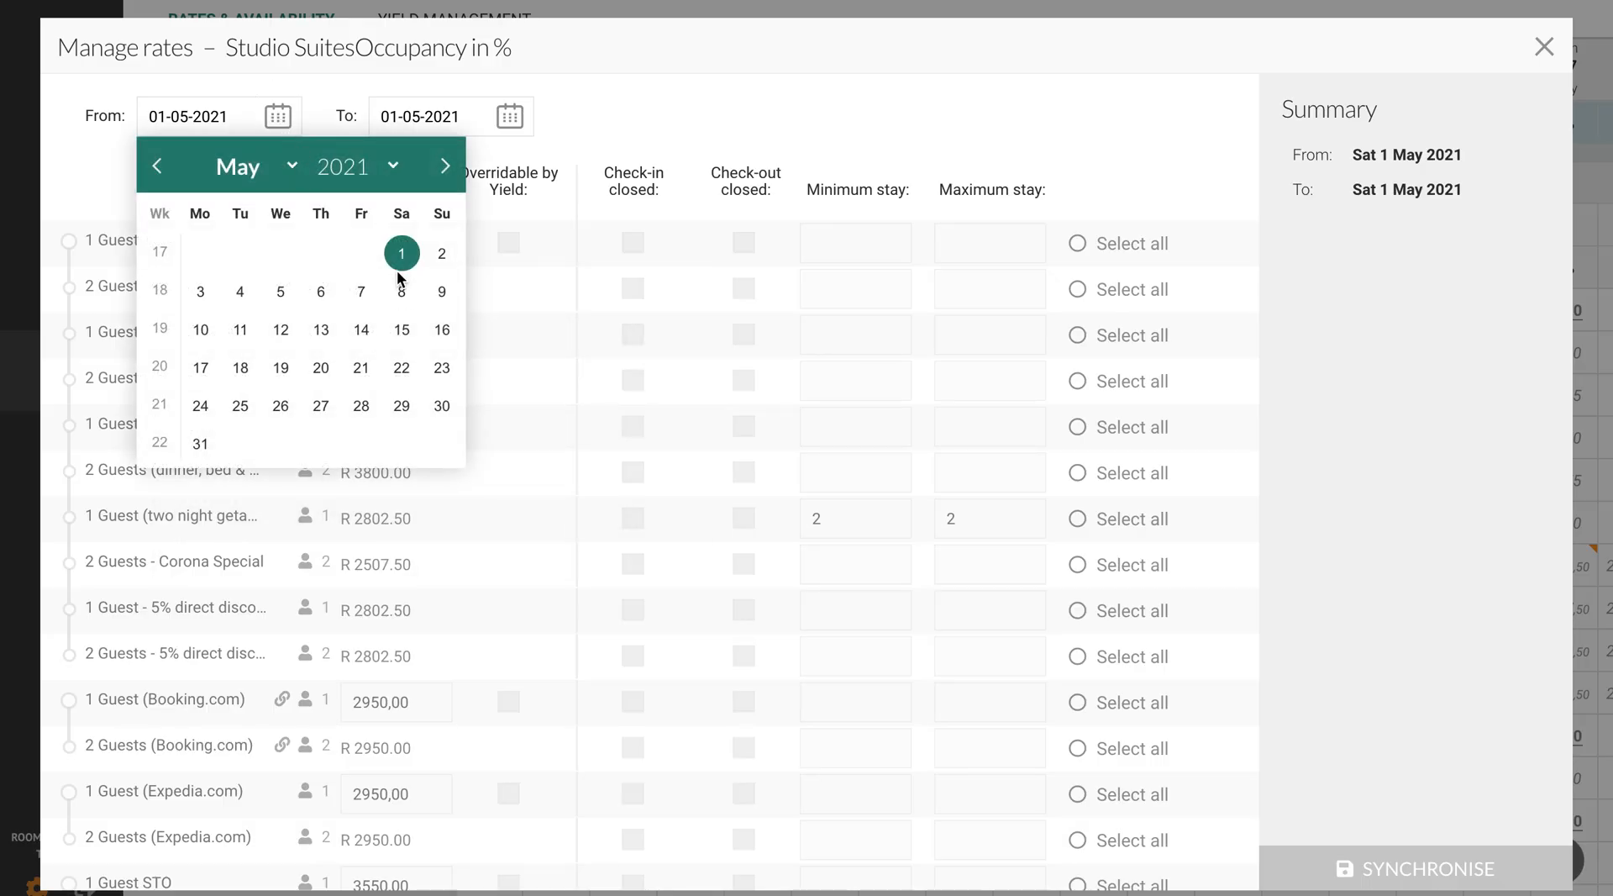
pyautogui.click(401, 253)
pyautogui.click(510, 116)
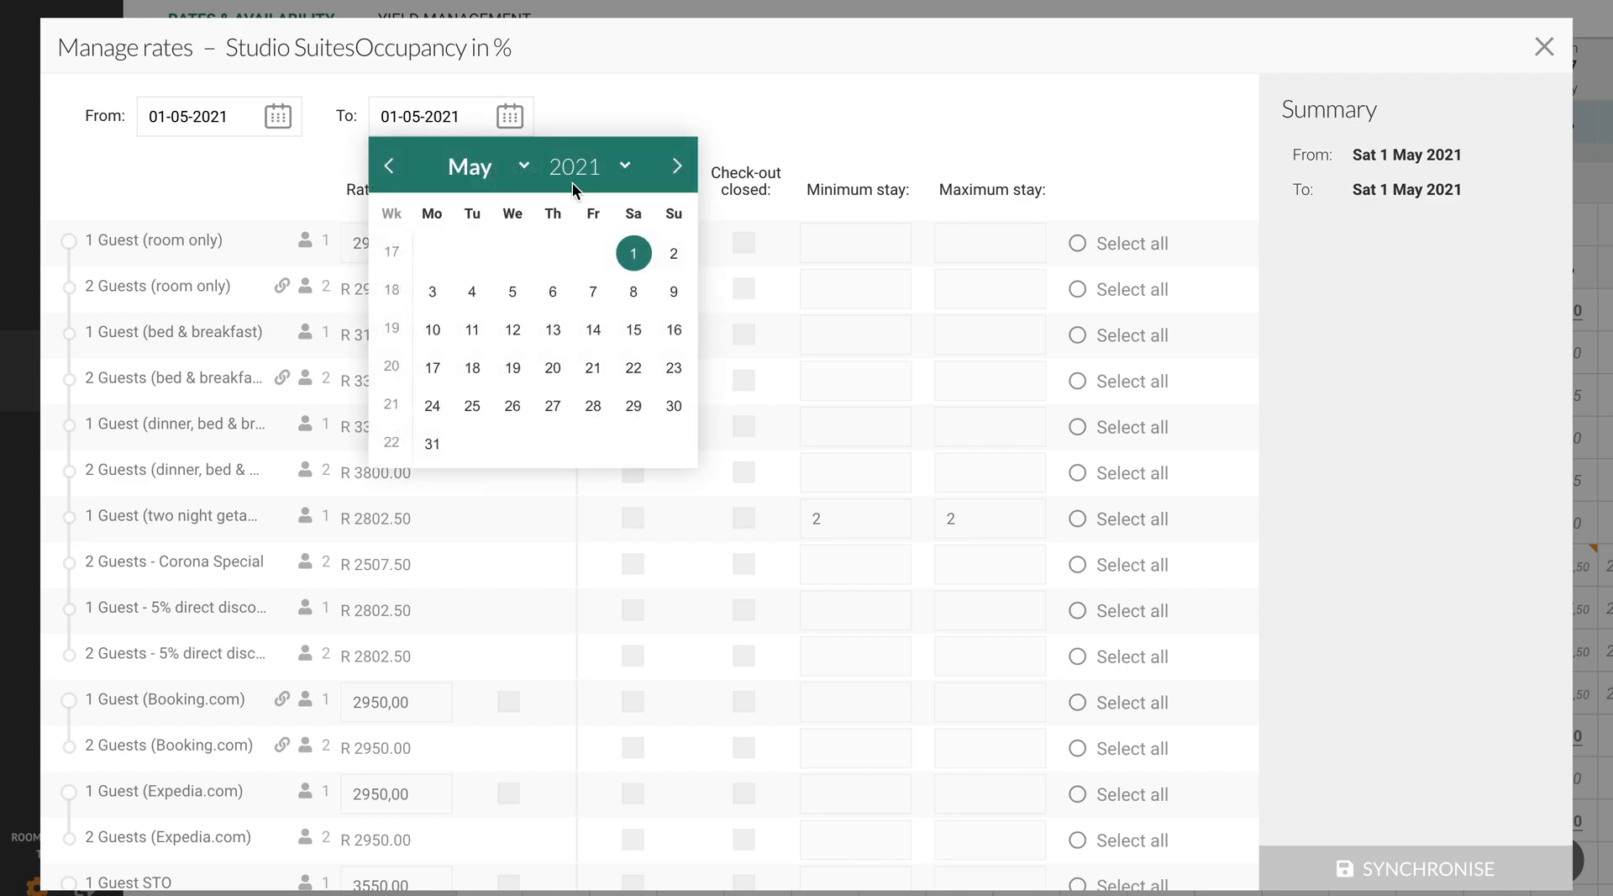
pyautogui.click(632, 290)
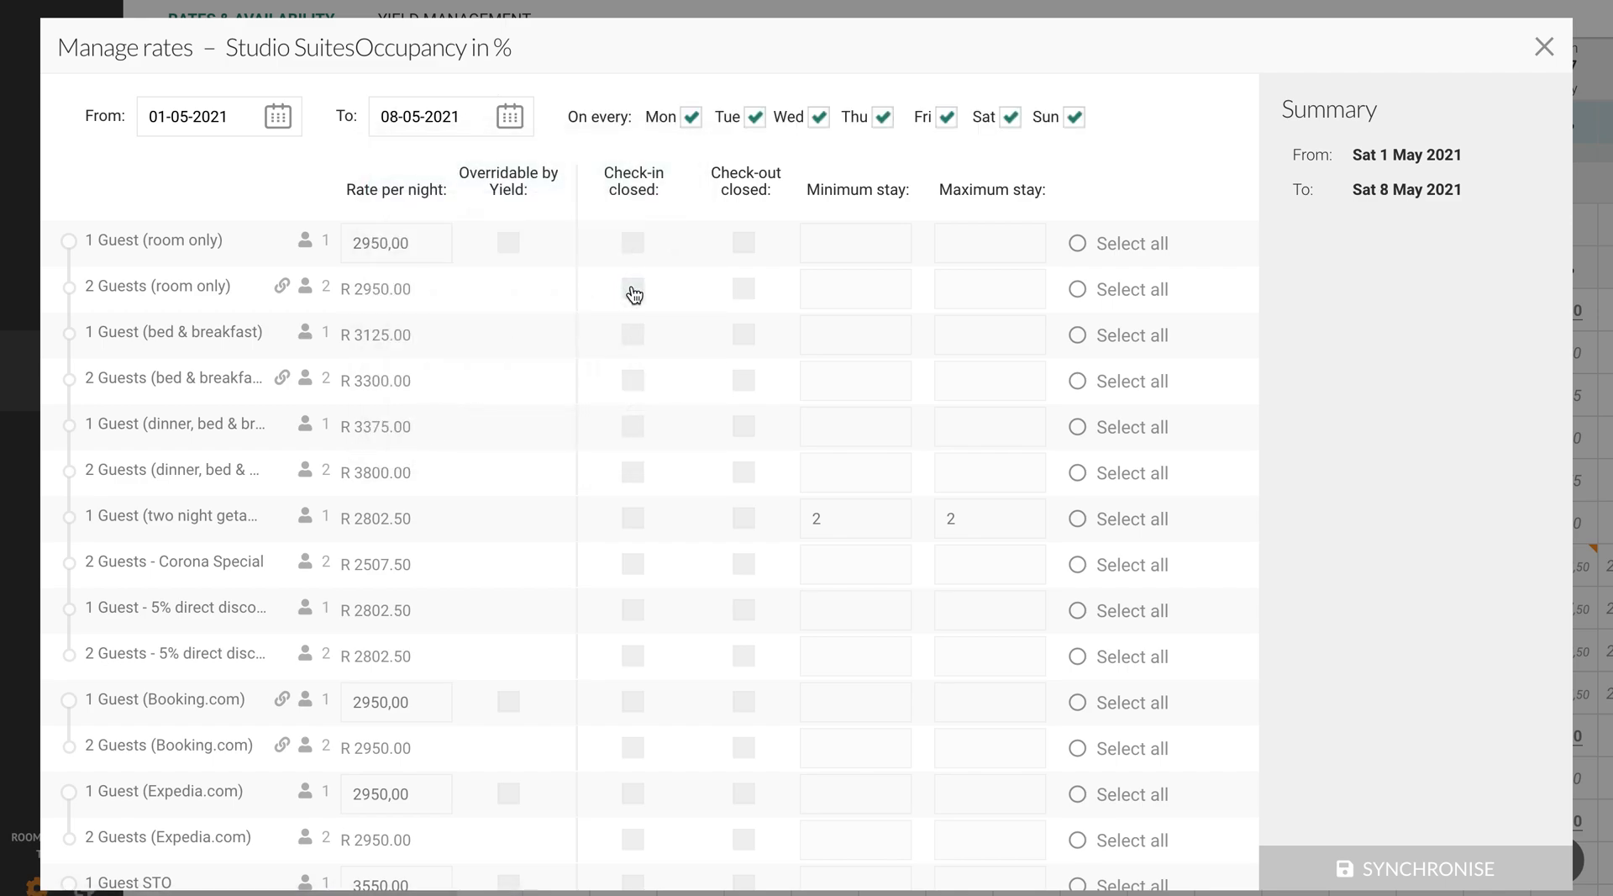
# - Limit the rate change to Friday, Saturday and Sunday by excluding Monday through Thursday
pyautogui.click(691, 117)
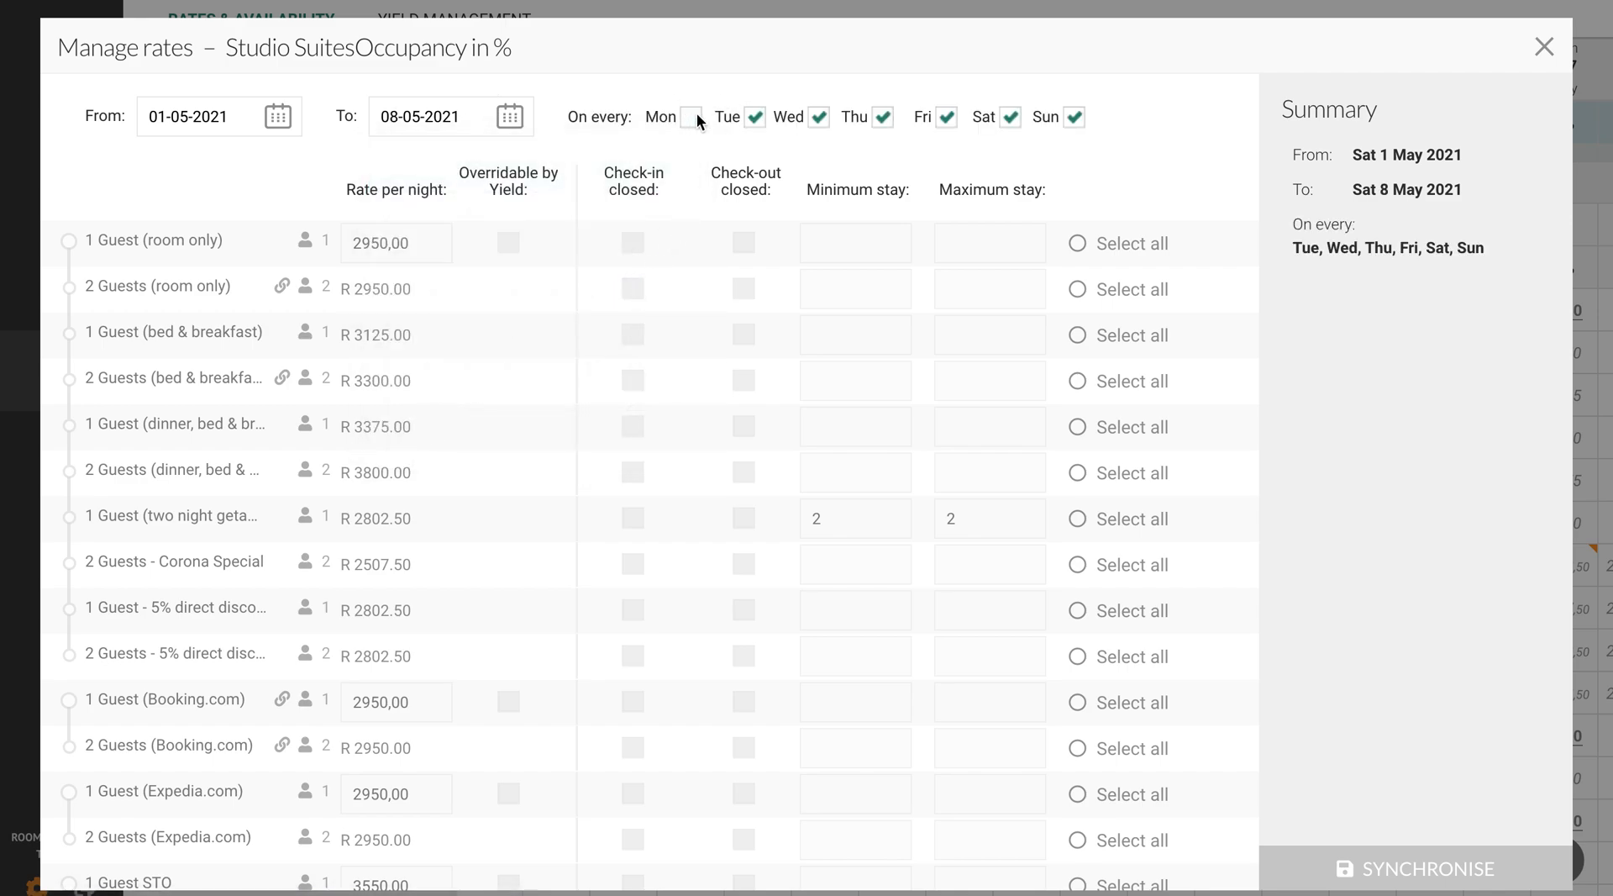
pyautogui.click(754, 120)
pyautogui.click(823, 117)
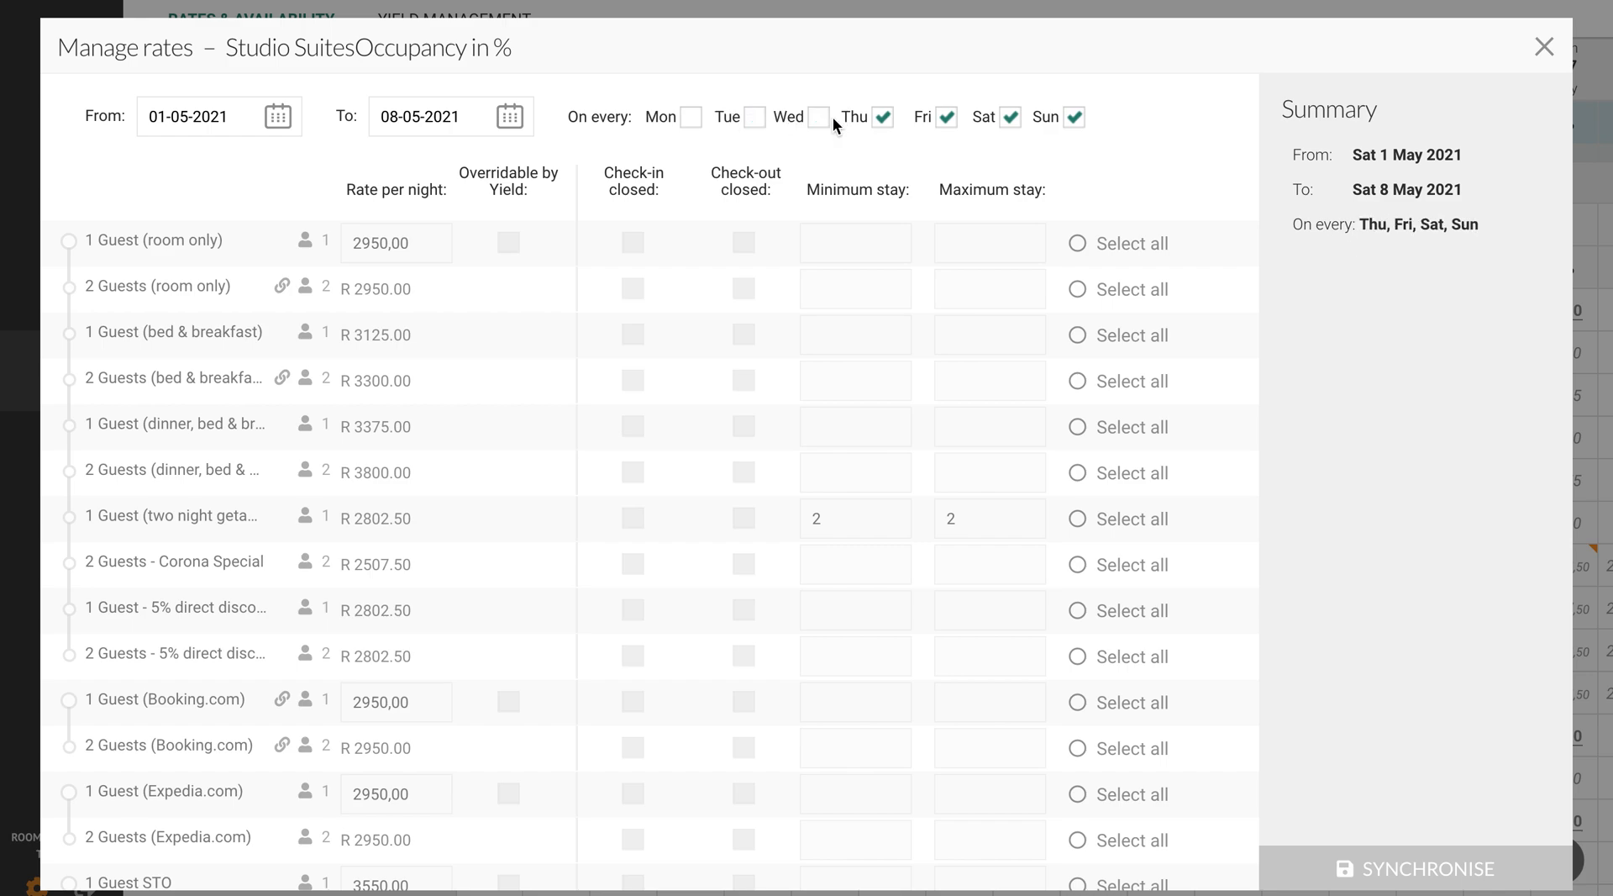
pyautogui.click(882, 118)
# - Make the 1 Guest (room only) and 1 Guest (Booking.com) rates overridable by yield and synchronise the changes
pyautogui.moveTo(455, 193); pyautogui.dragTo(501, 195)
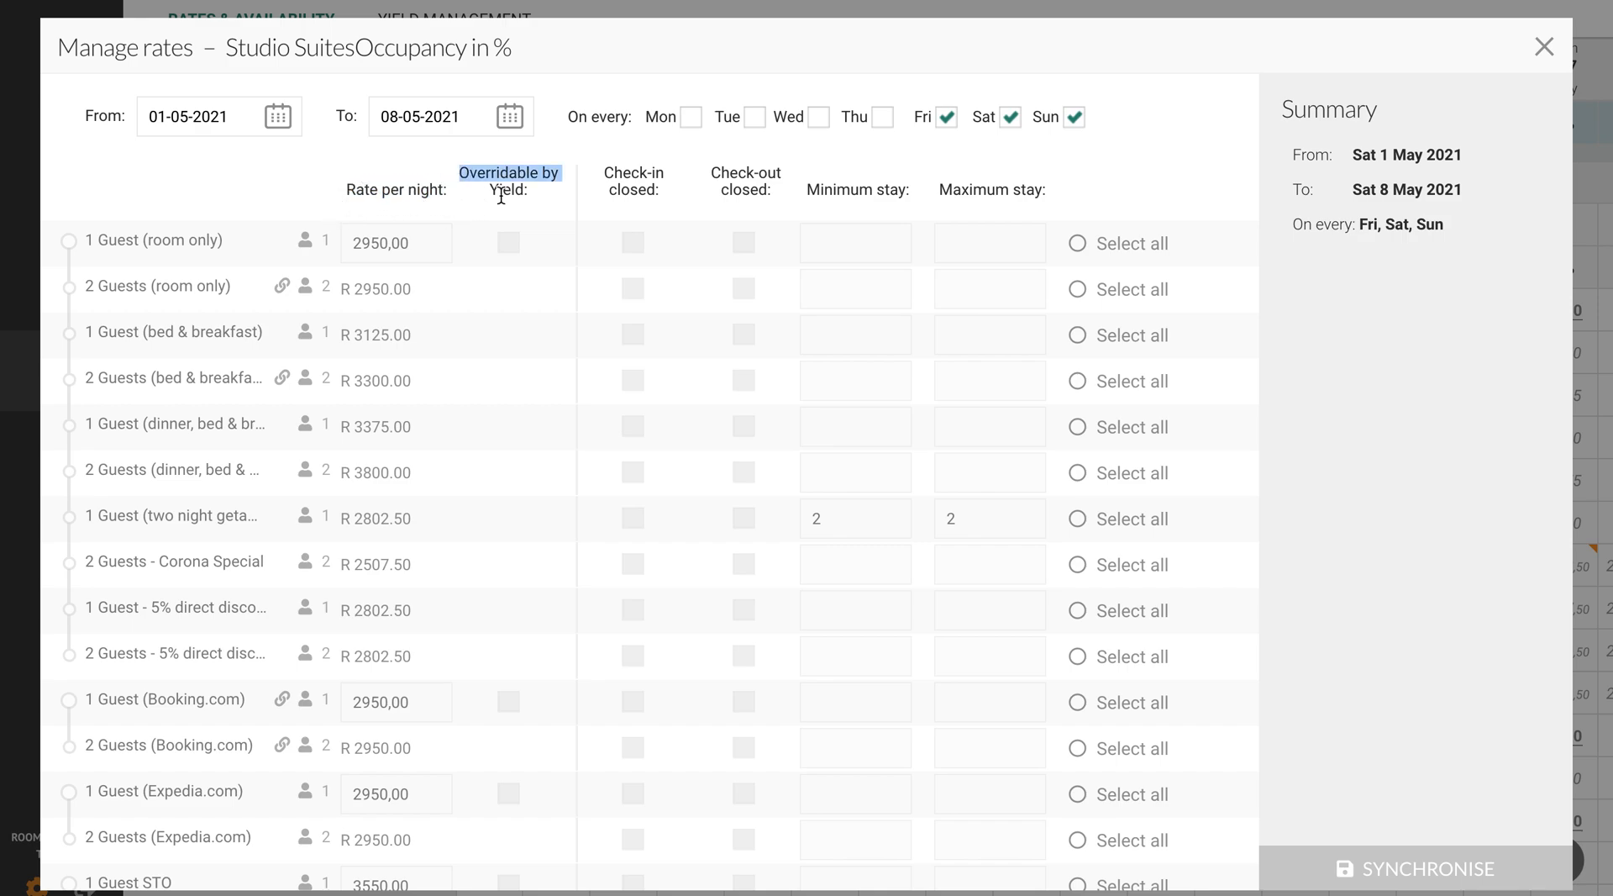
pyautogui.click(511, 242)
pyautogui.click(510, 243)
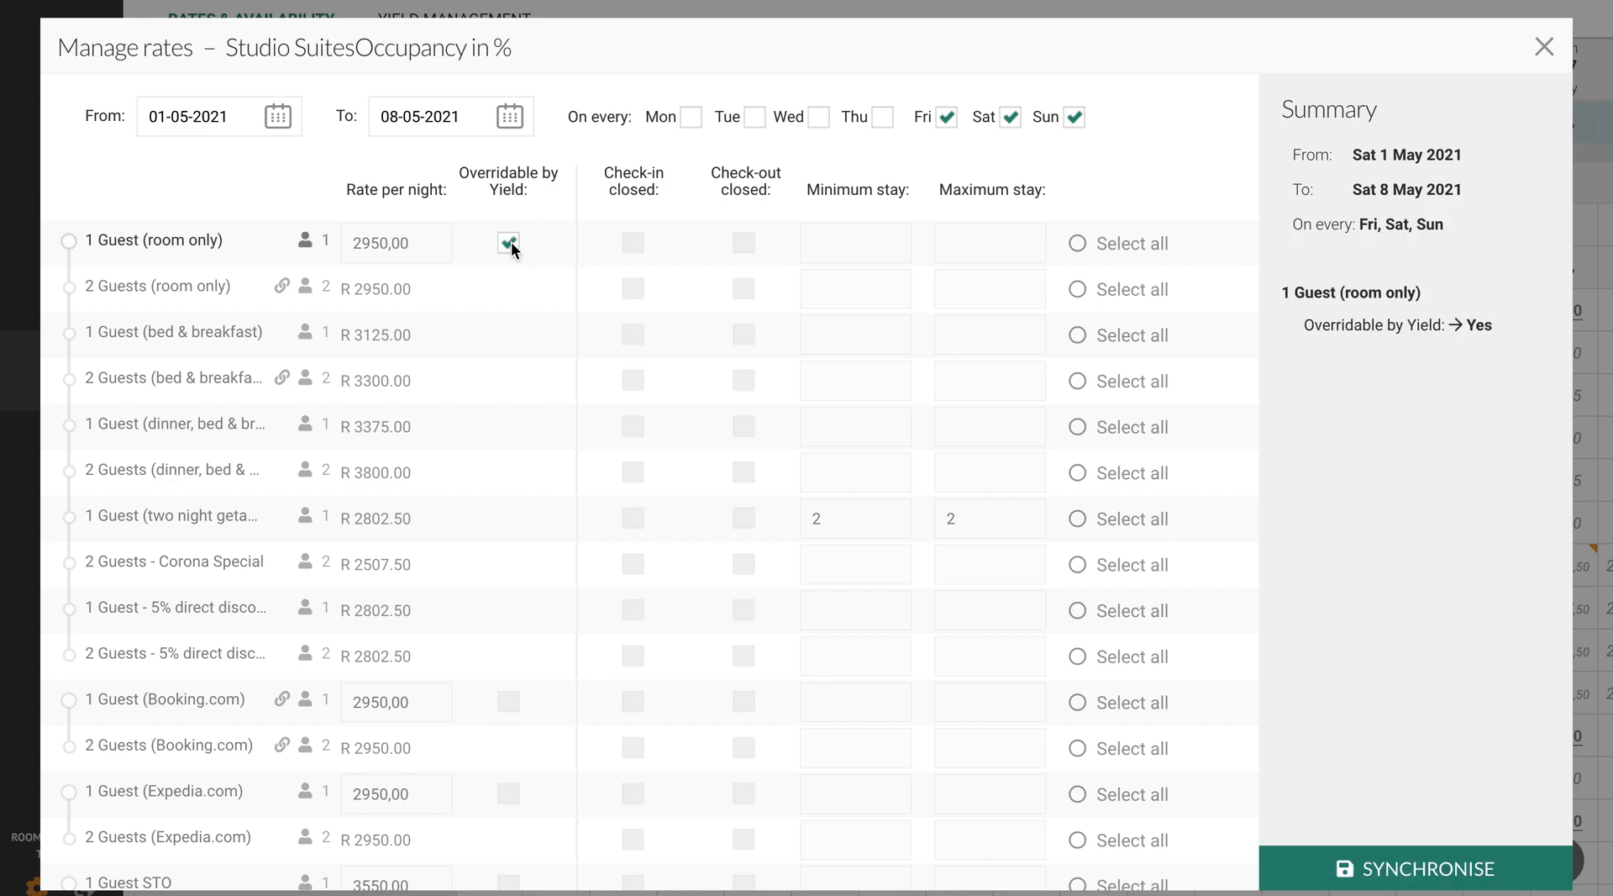
pyautogui.click(509, 704)
pyautogui.click(509, 704)
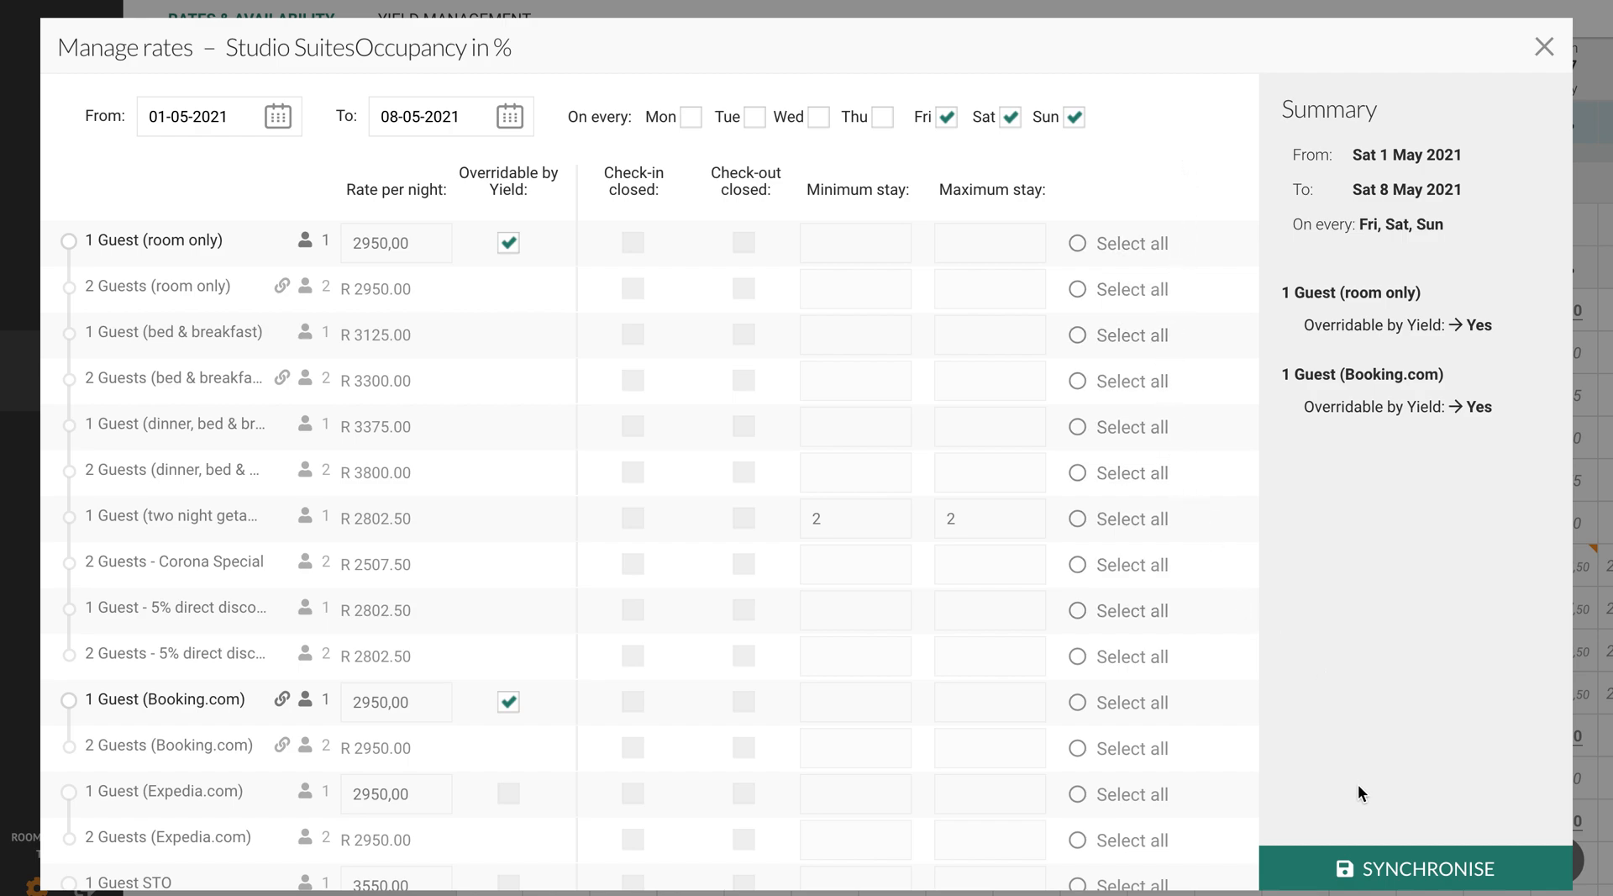
pyautogui.click(1418, 874)
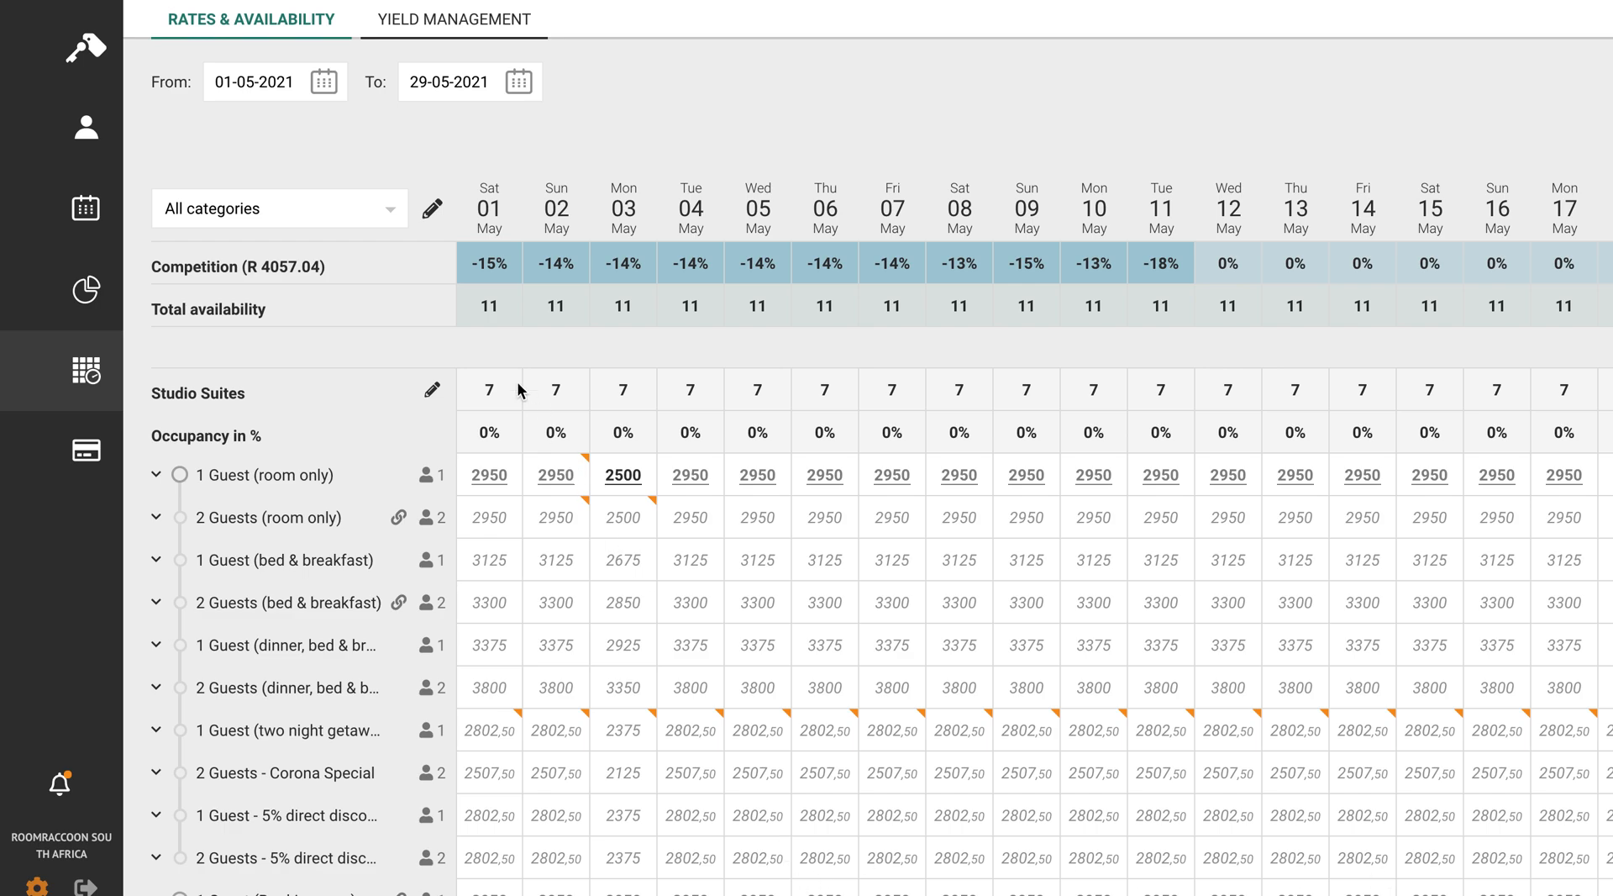
# - Apply a price change of R -15 to all categories for 01-05-2021 and synchronise the rates
pyautogui.click(434, 212)
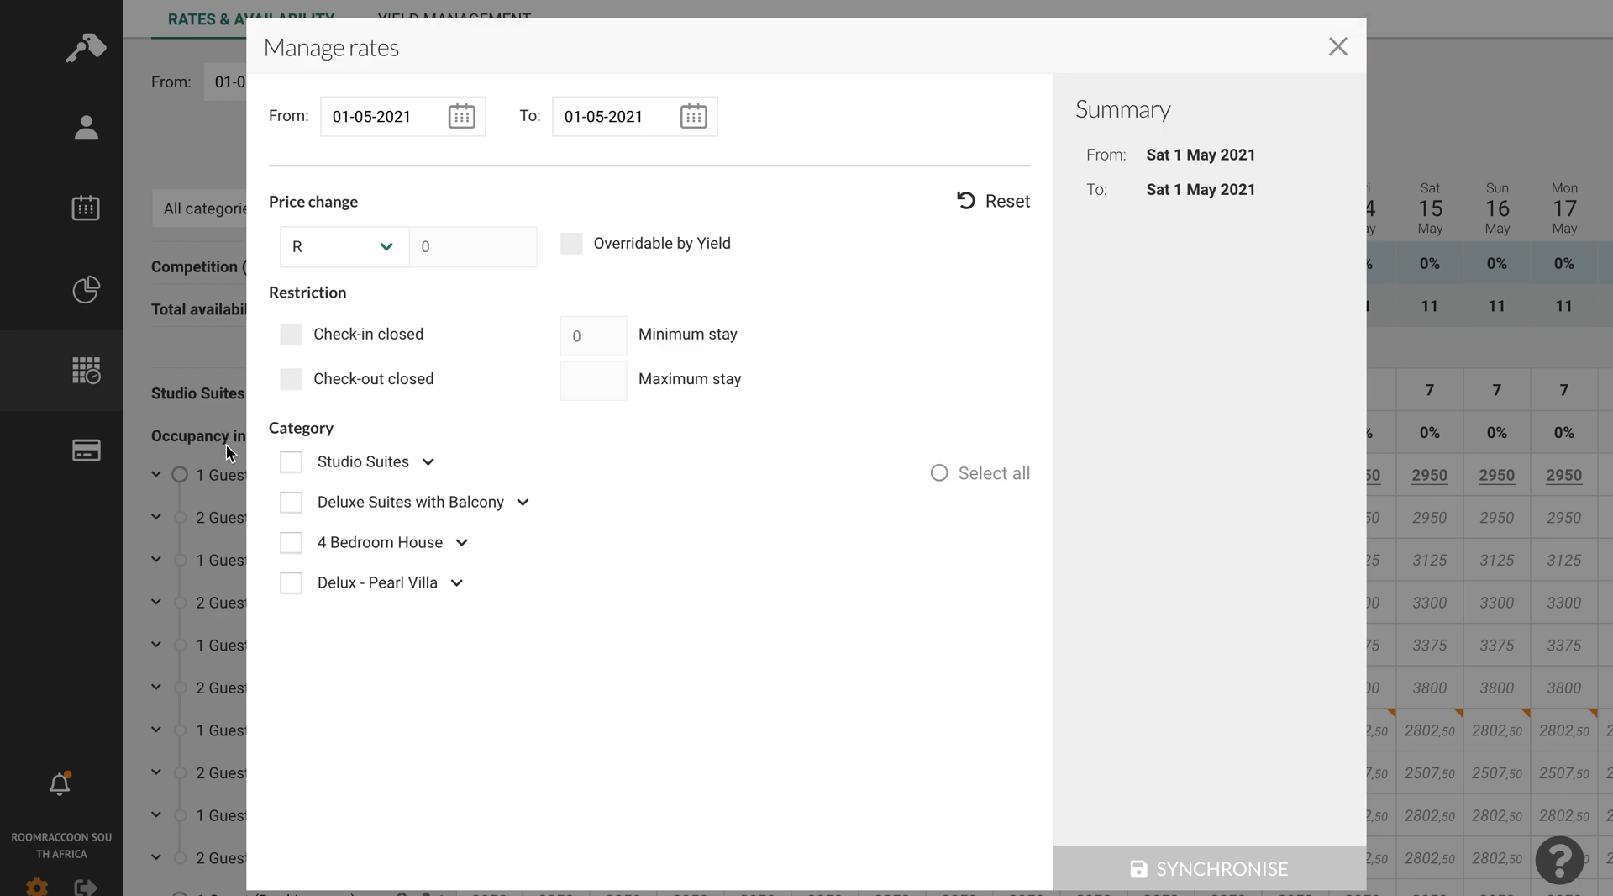
pyautogui.click(928, 474)
pyautogui.click(388, 251)
pyautogui.click(389, 250)
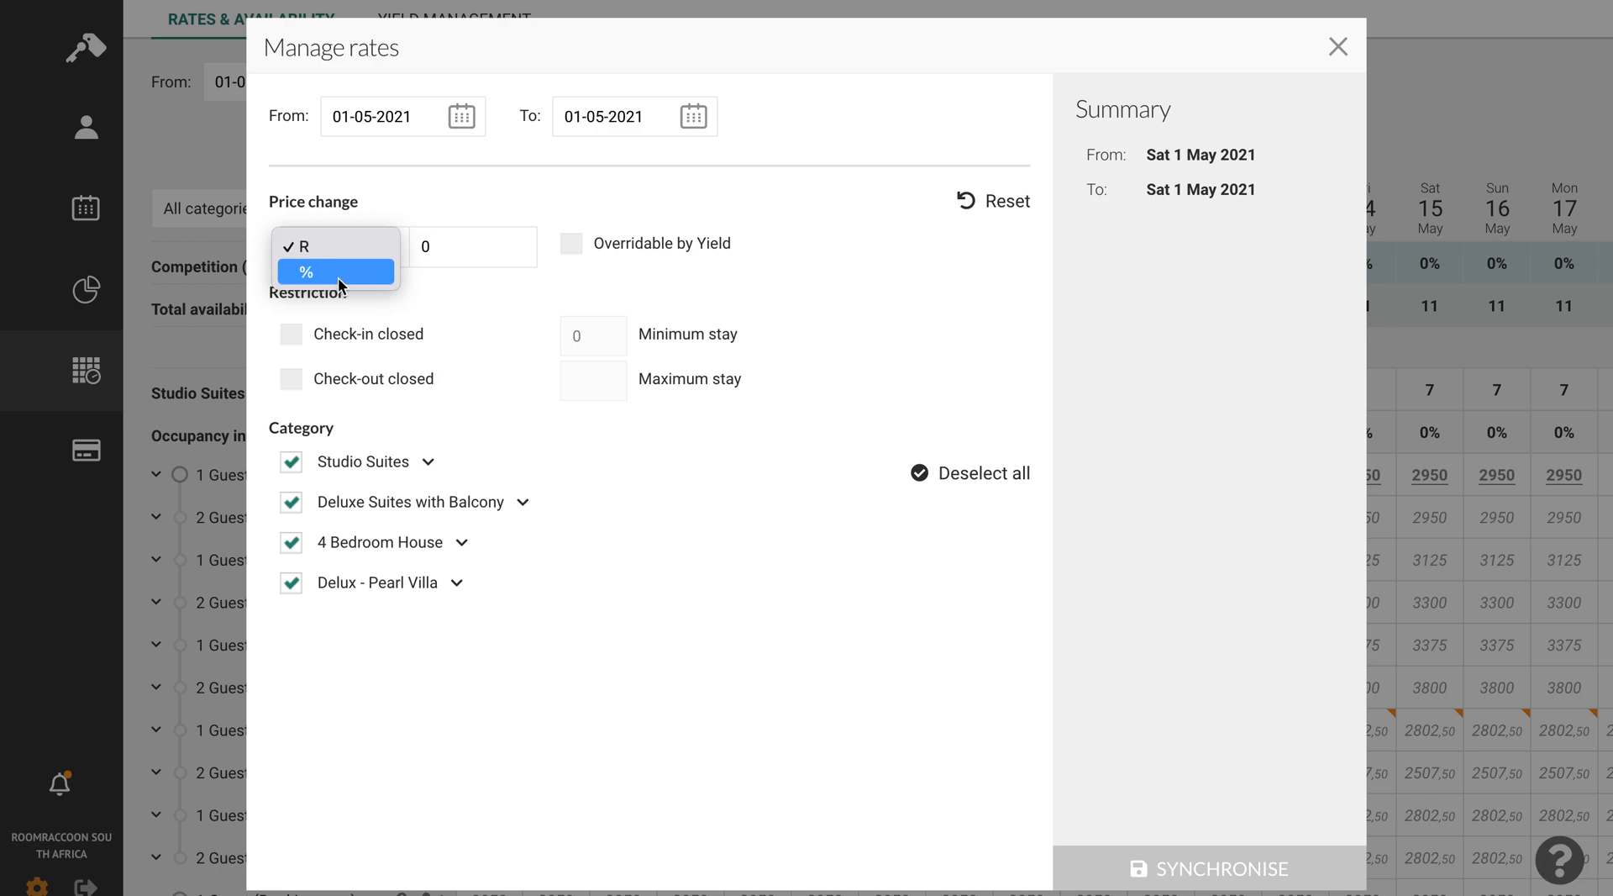
pyautogui.click(452, 244)
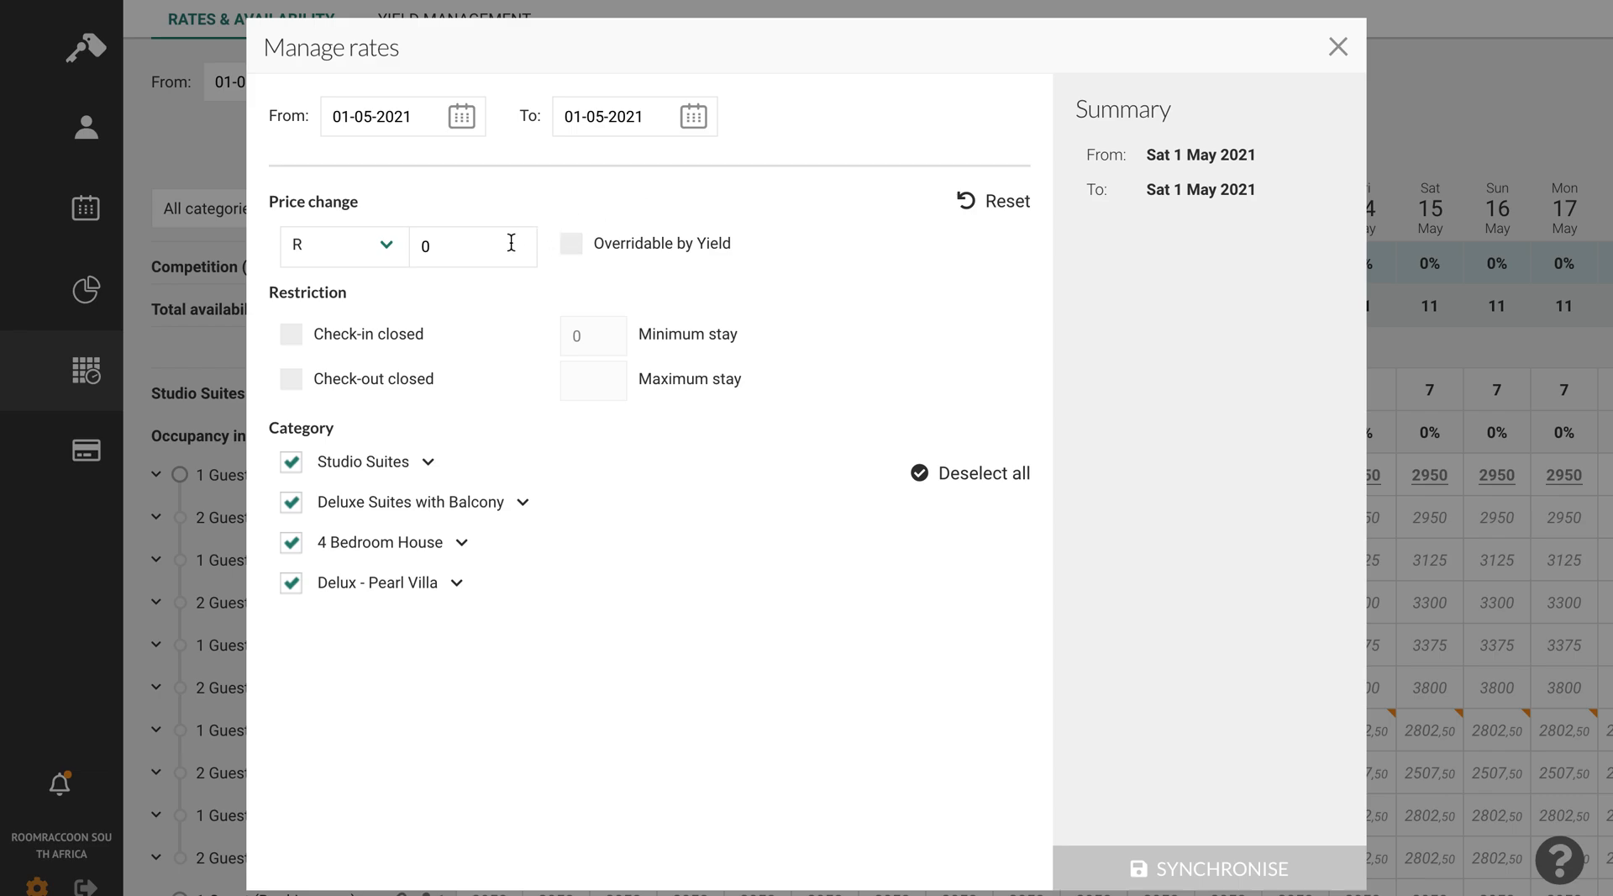
pyautogui.click(482, 248)
pyautogui.press('BackSpace')
pyautogui.write('-15')
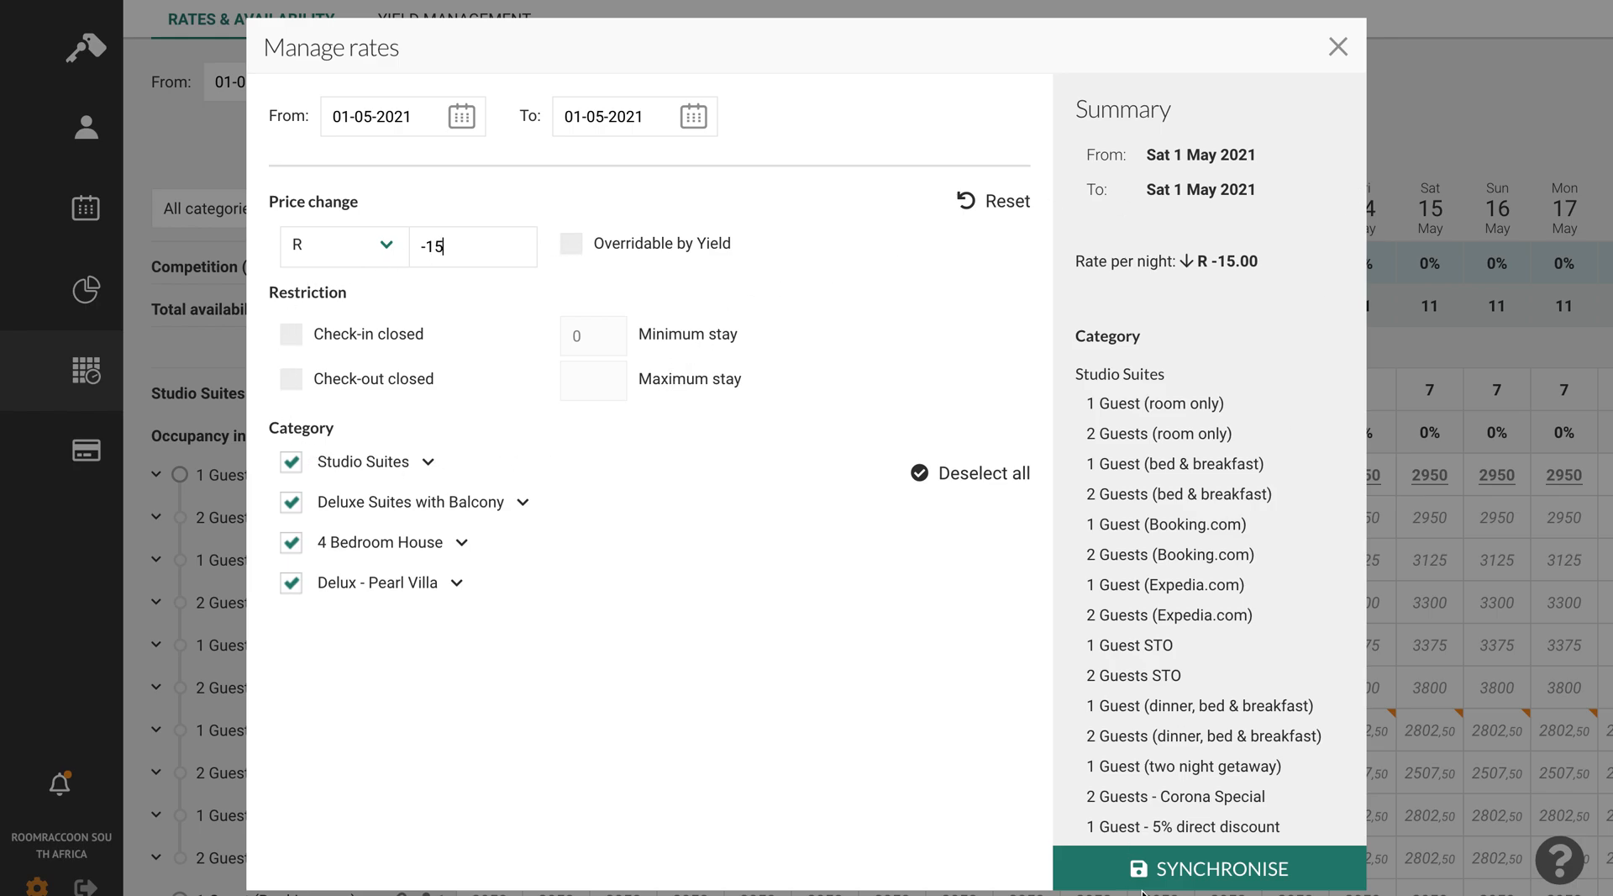
pyautogui.click(1170, 871)
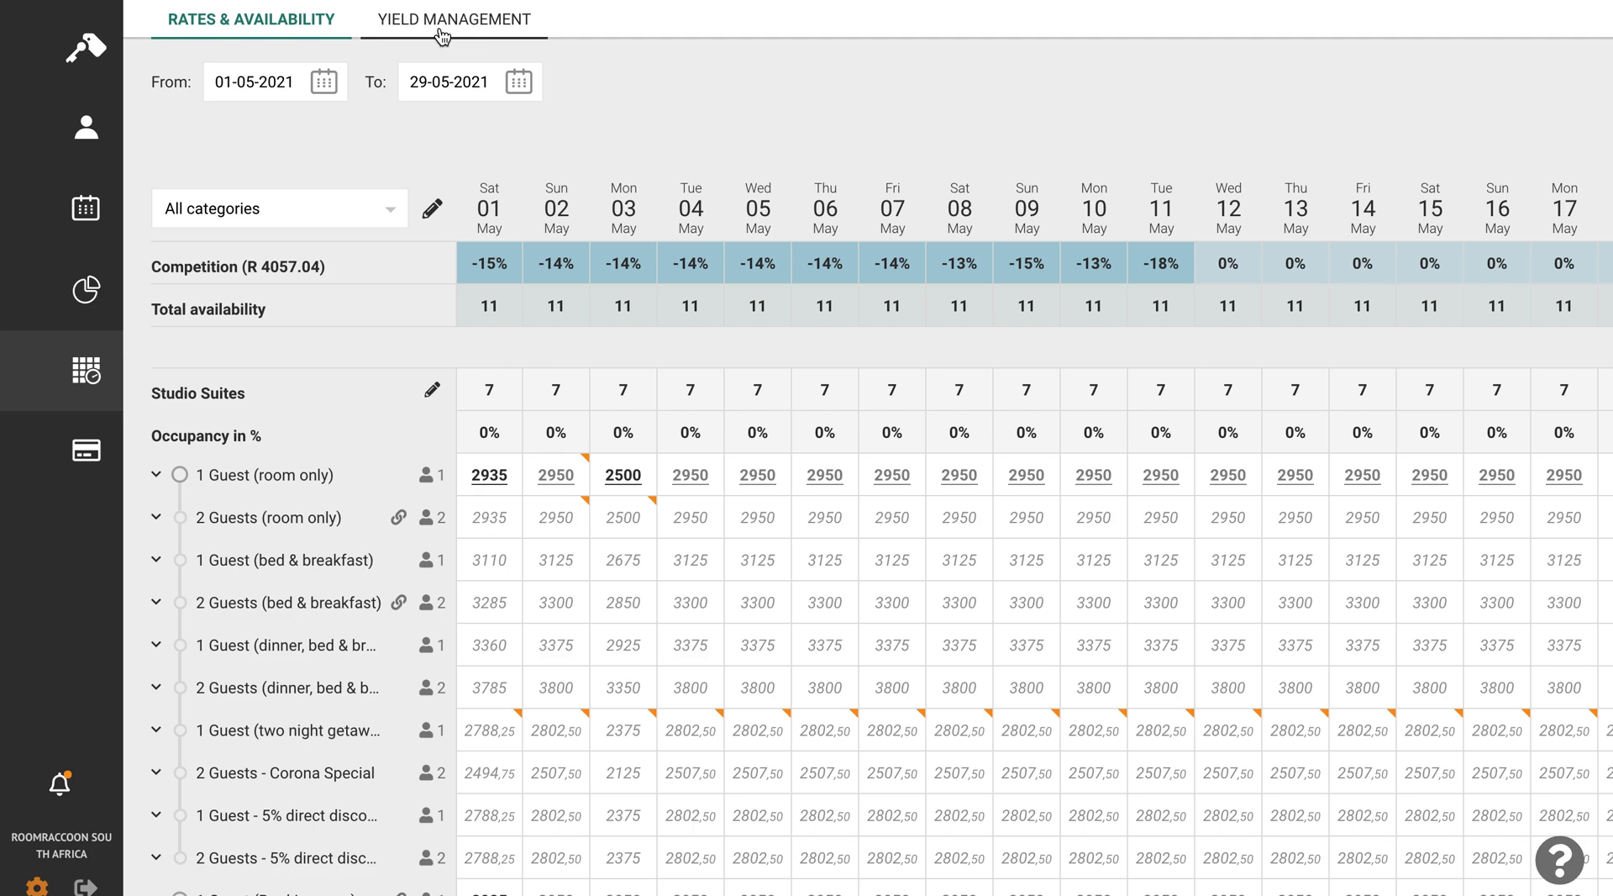
# - Create a yield management rule covering 0 to 29 days before arrival with a 16% rate increase
pyautogui.click(382, 28)
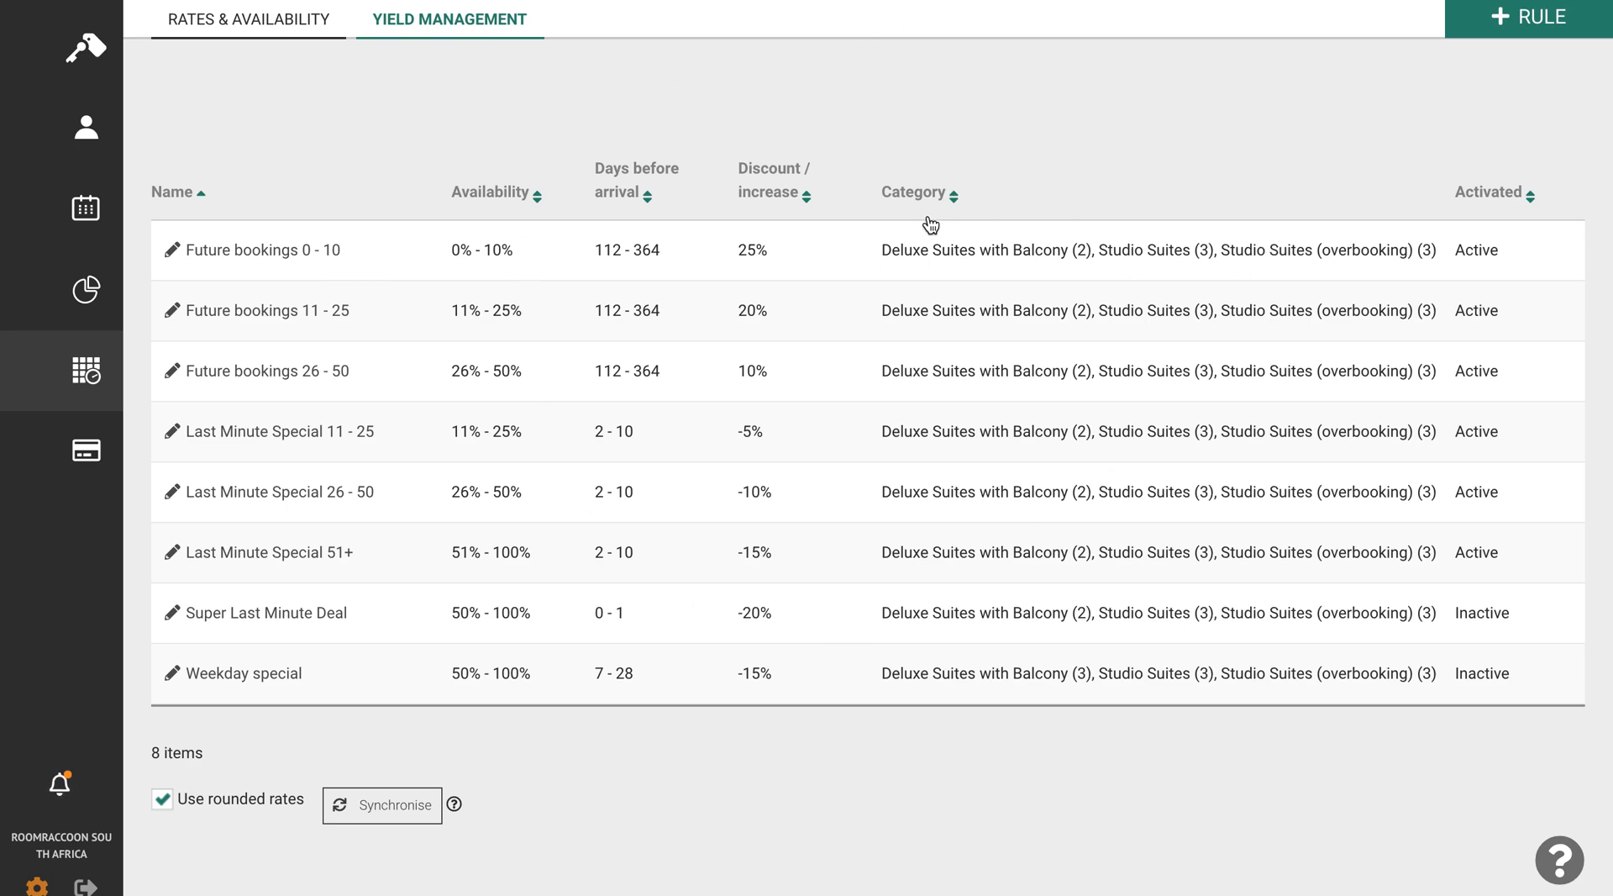
pyautogui.click(1510, 31)
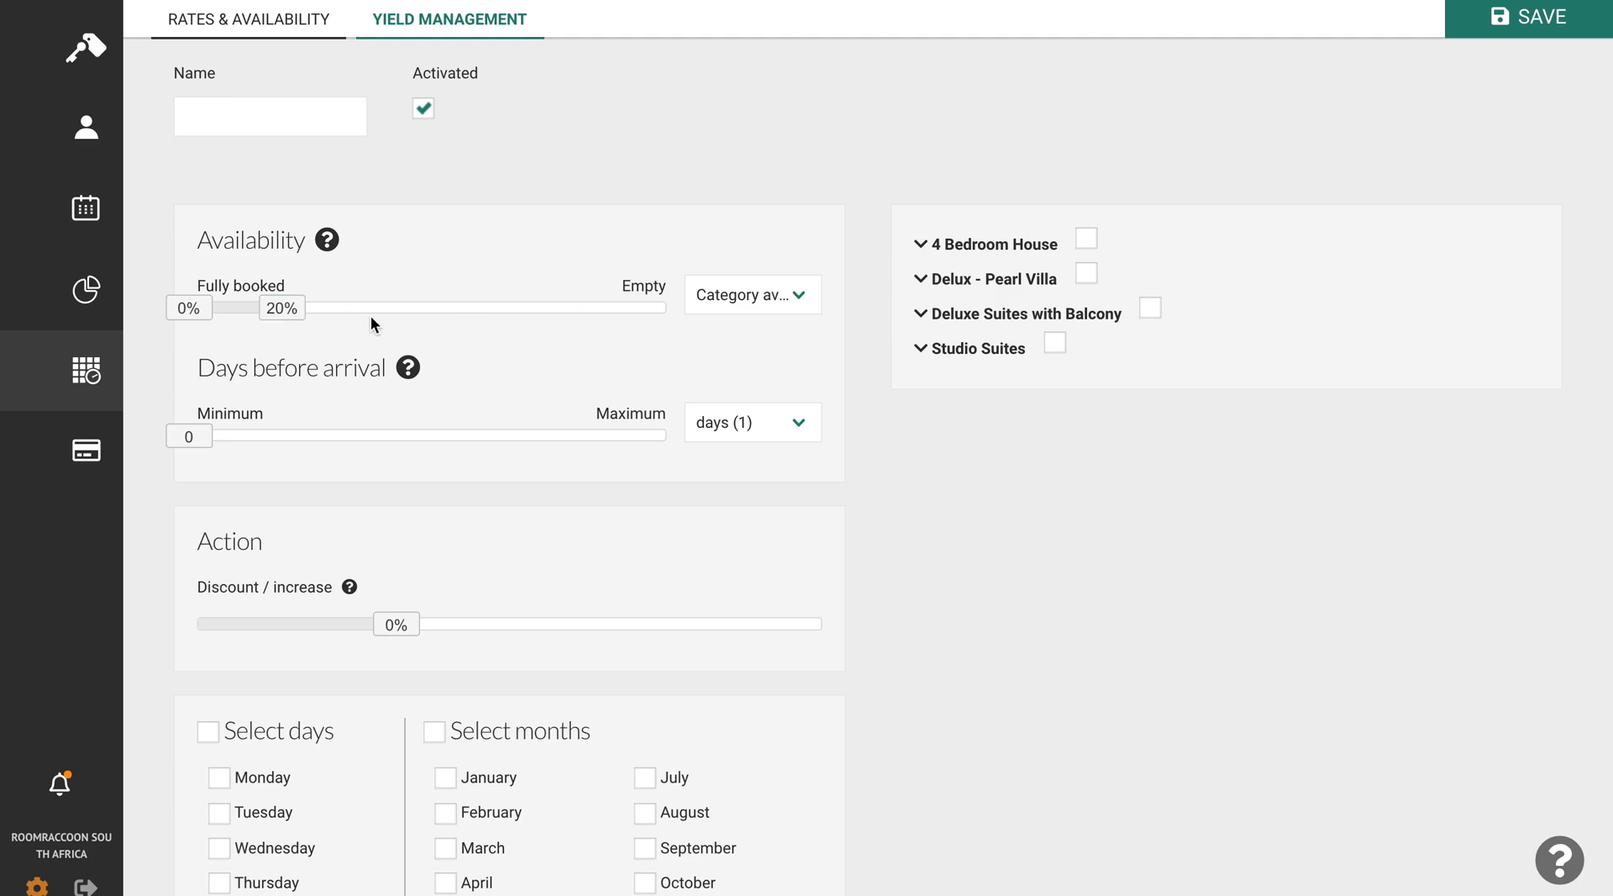
pyautogui.moveTo(195, 439); pyautogui.dragTo(669, 441)
pyautogui.scroll(-1, 587, 603)
pyautogui.click(412, 557)
pyautogui.moveTo(412, 557); pyautogui.dragTo(475, 562)
# - Apply the yield rule to all days of the week and all months
pyautogui.click(215, 656)
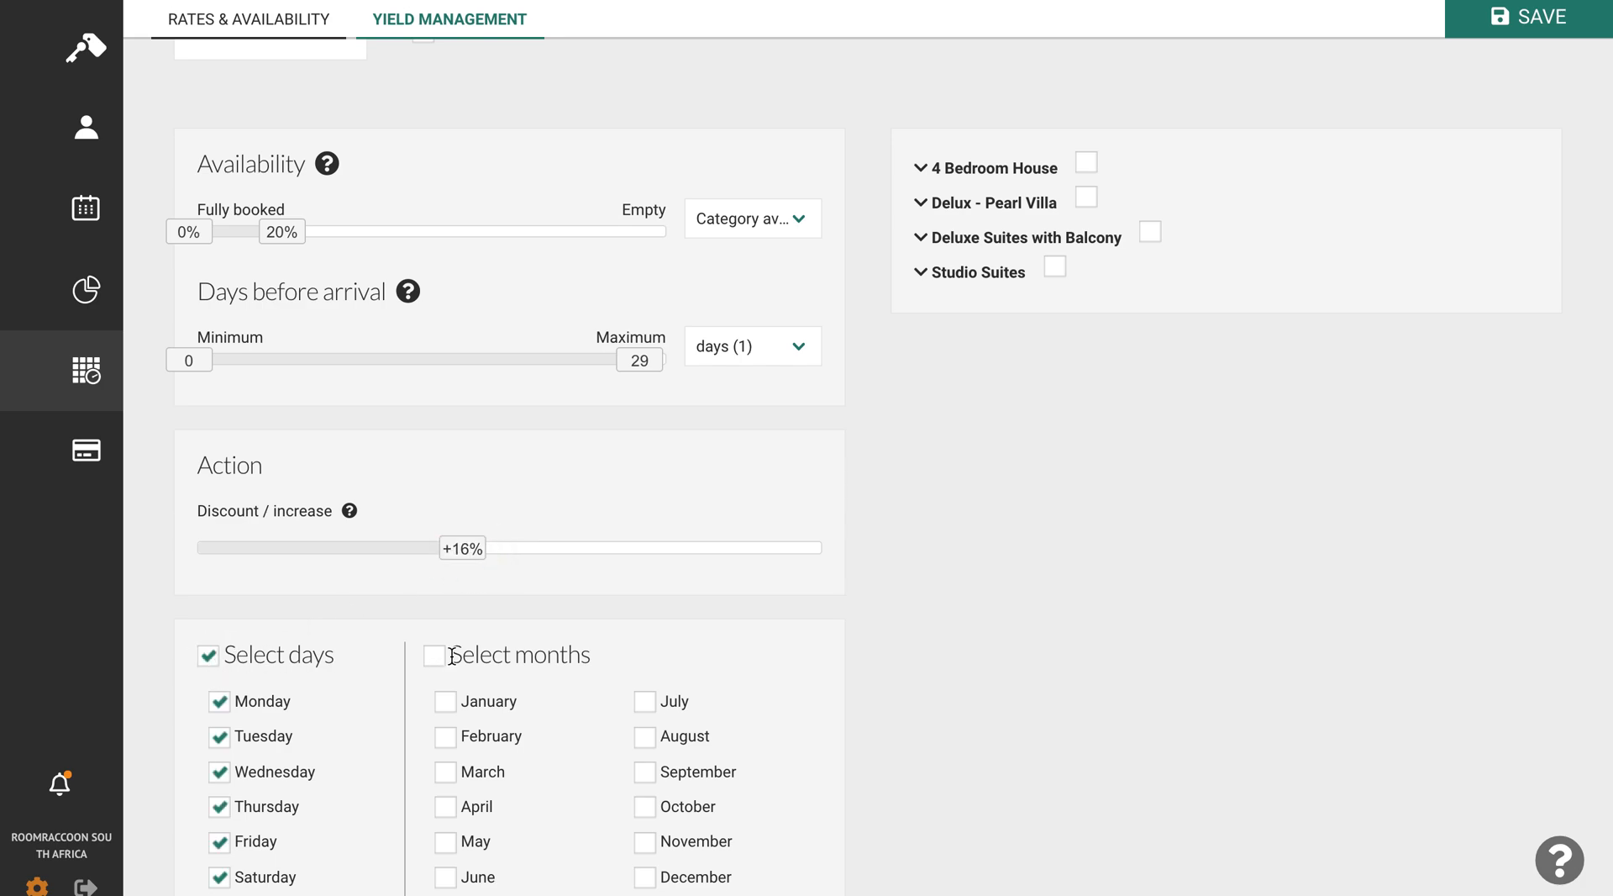
pyautogui.scroll(-1, 441, 652)
pyautogui.click(435, 605)
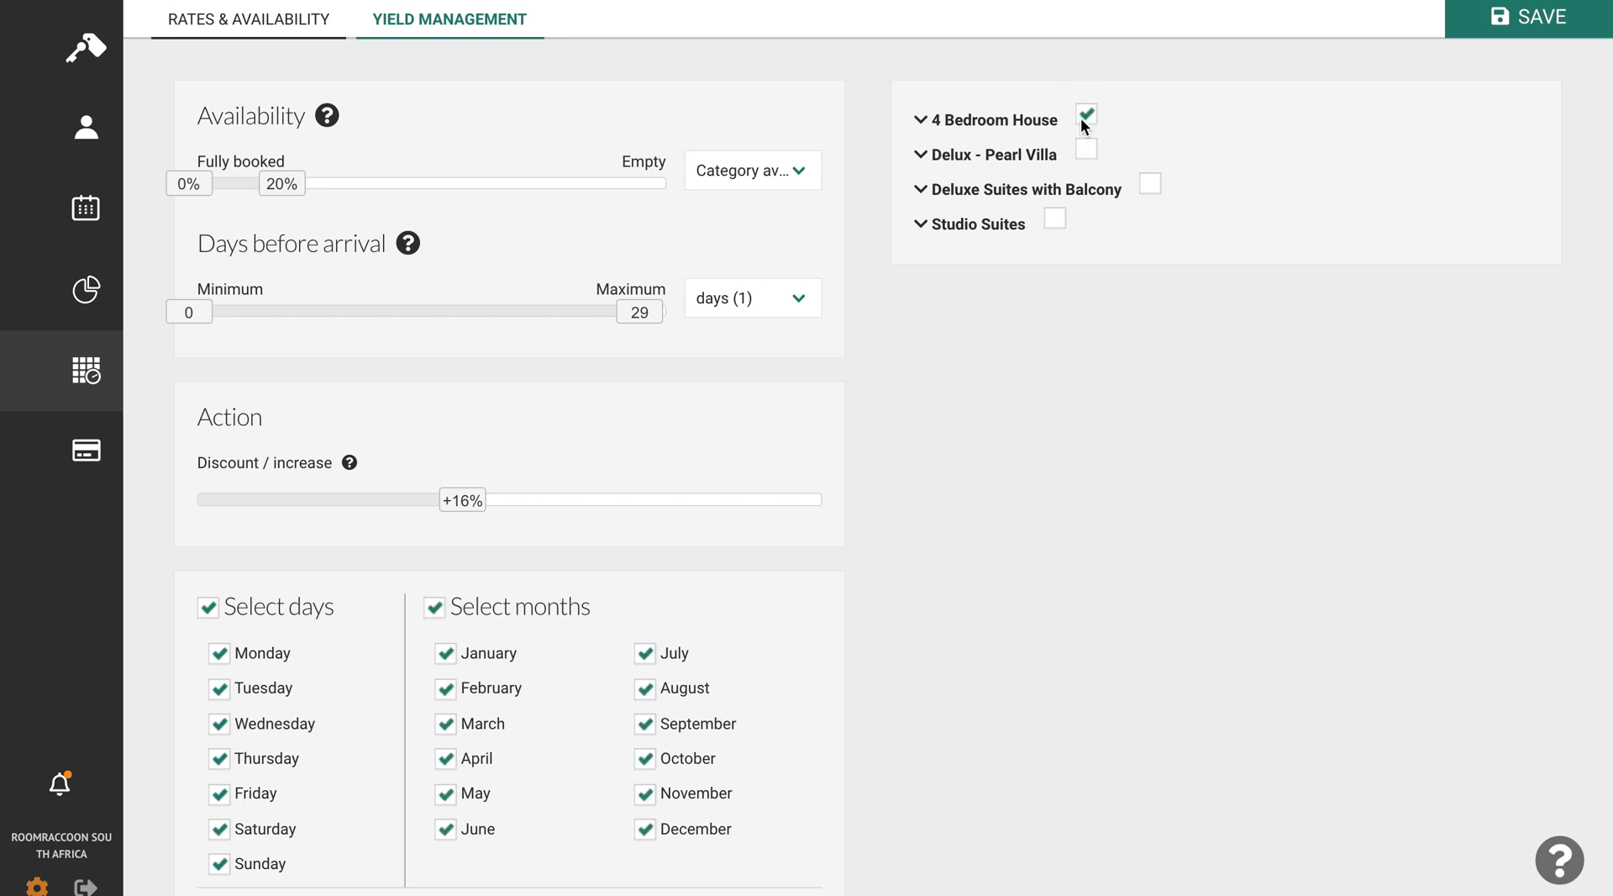
# - Apply the rule to Delux - Pearl Villa, Deluxe Suites with Balcony and Studio Suites, and review the Studio Suites rate plans
pyautogui.click(1149, 184)
pyautogui.click(919, 225)
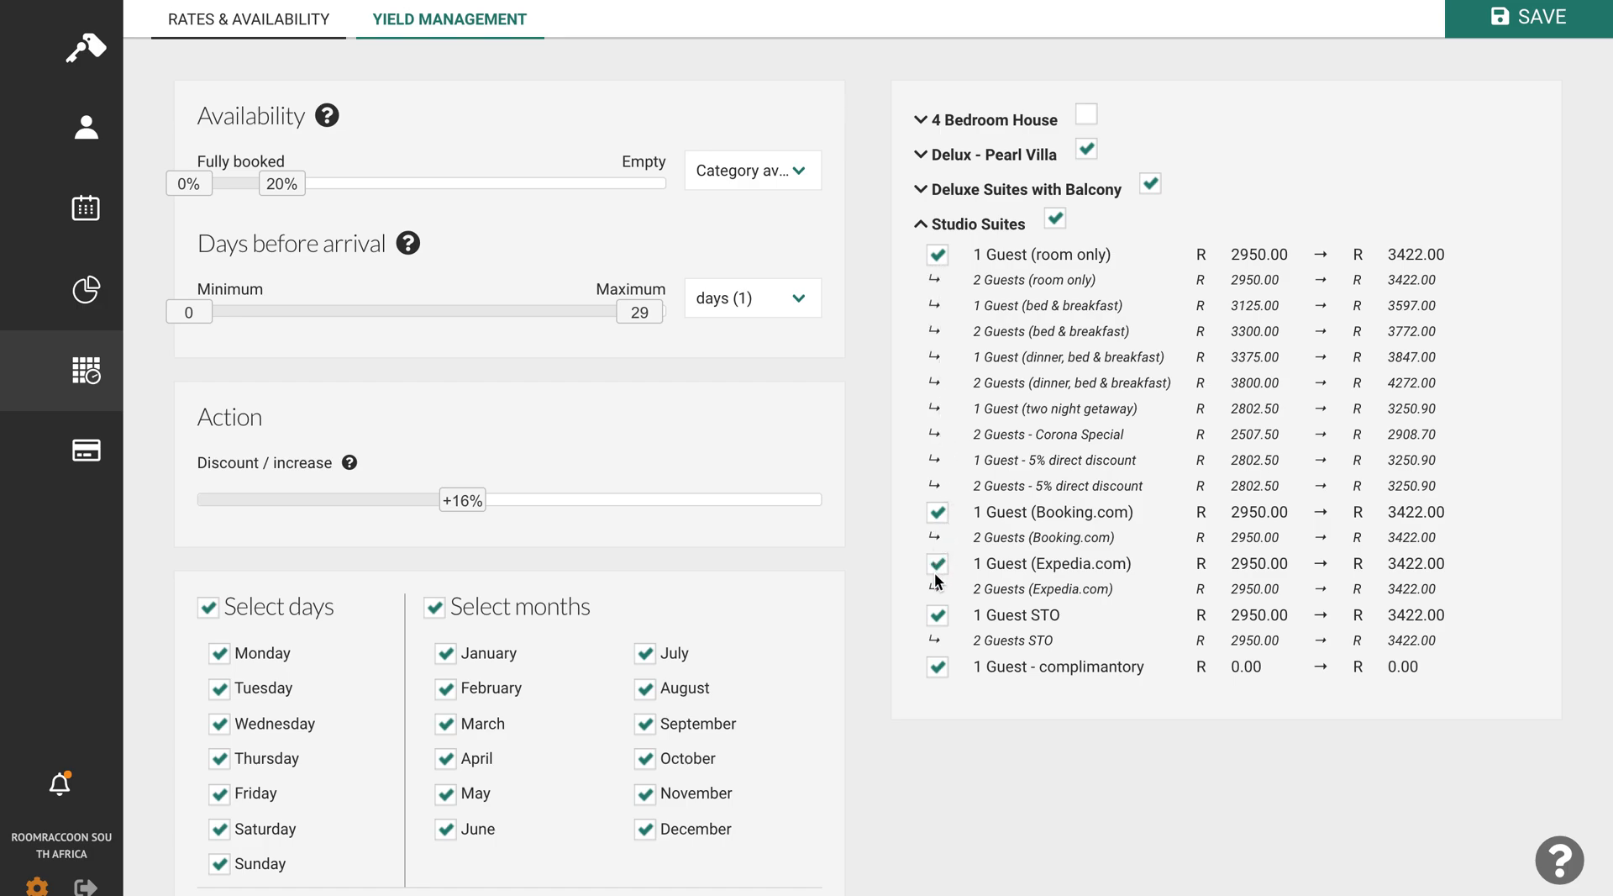
pyautogui.click(922, 225)
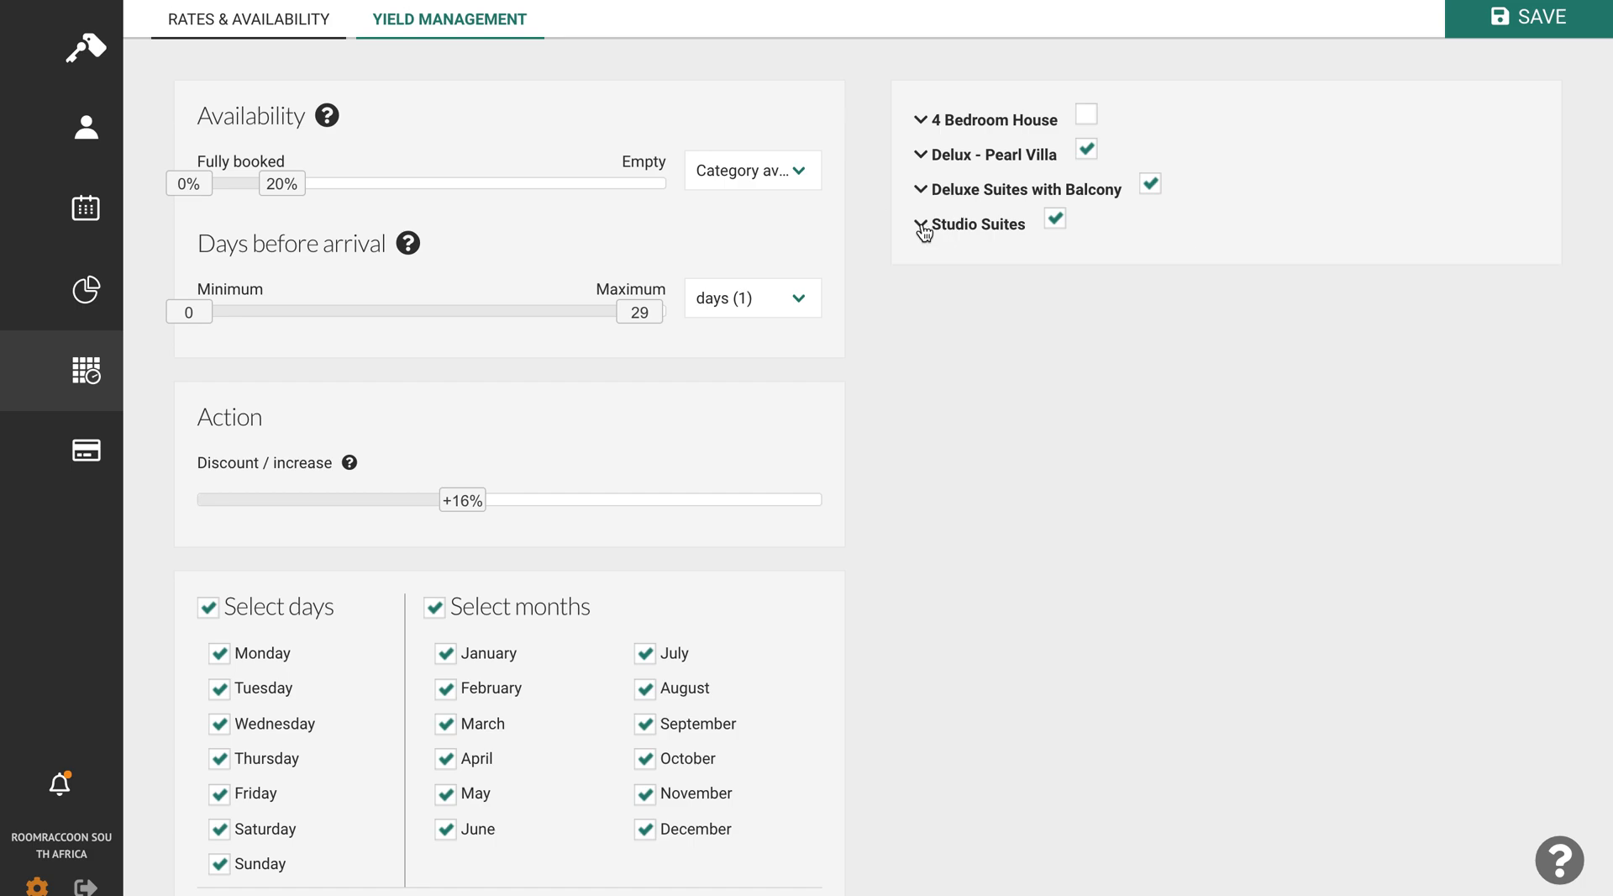